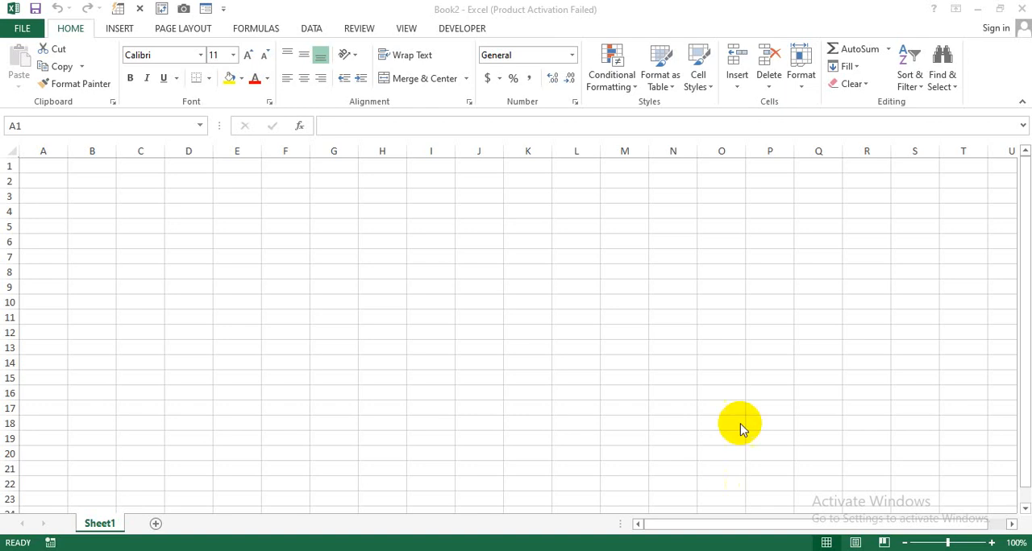
Check the Developer tab's entry in the ribbon customization options without changing any settings
click(449, 35)
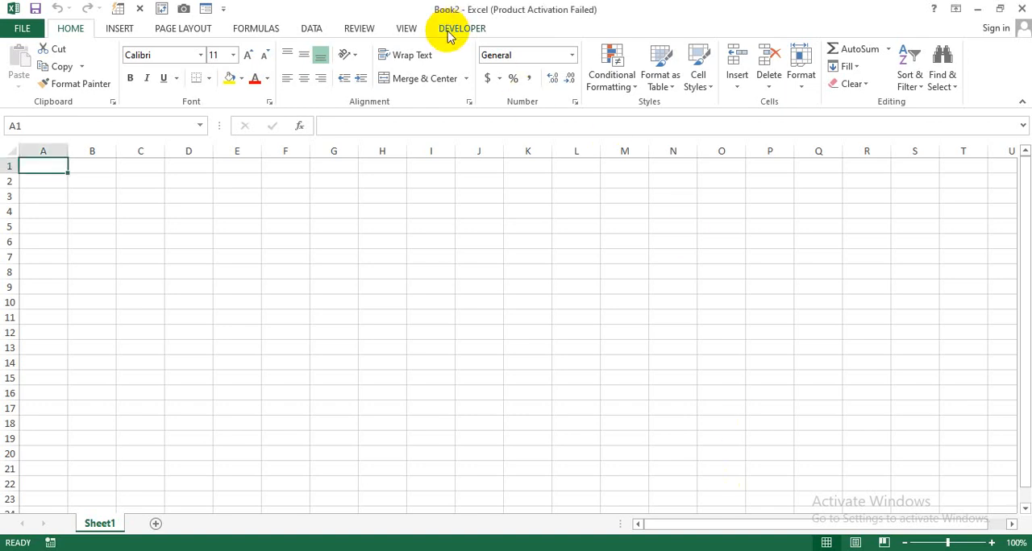
click(456, 30)
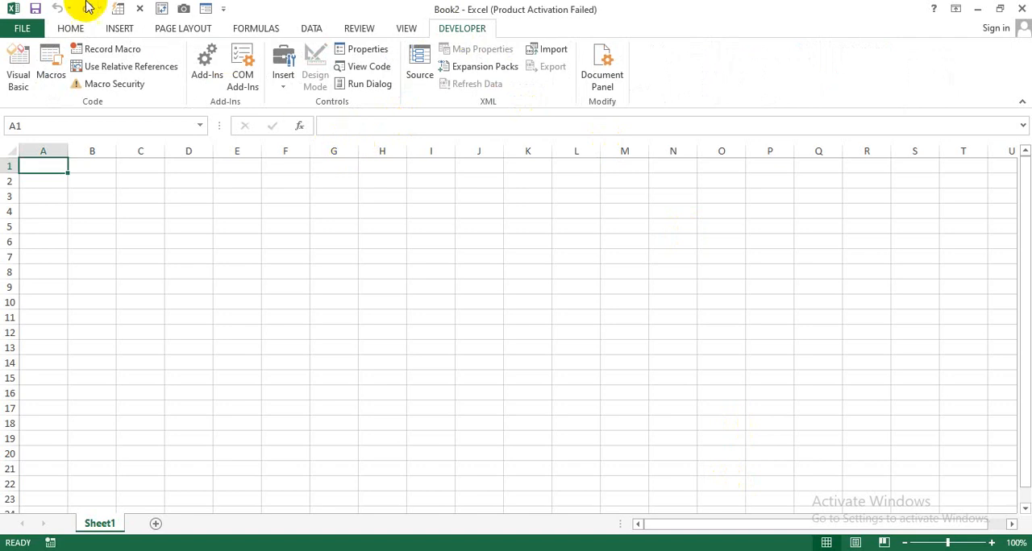
click(20, 27)
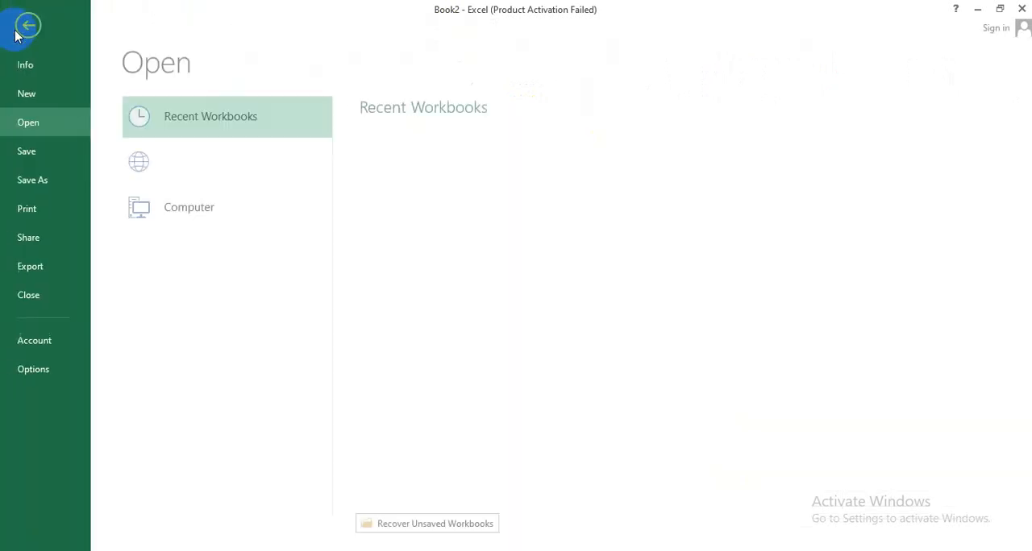
click(39, 371)
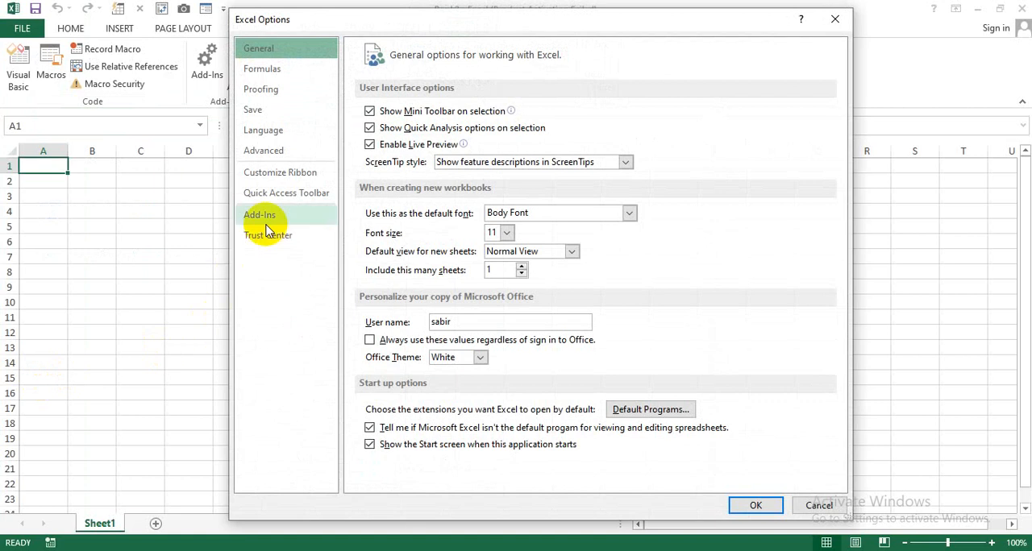
click(303, 182)
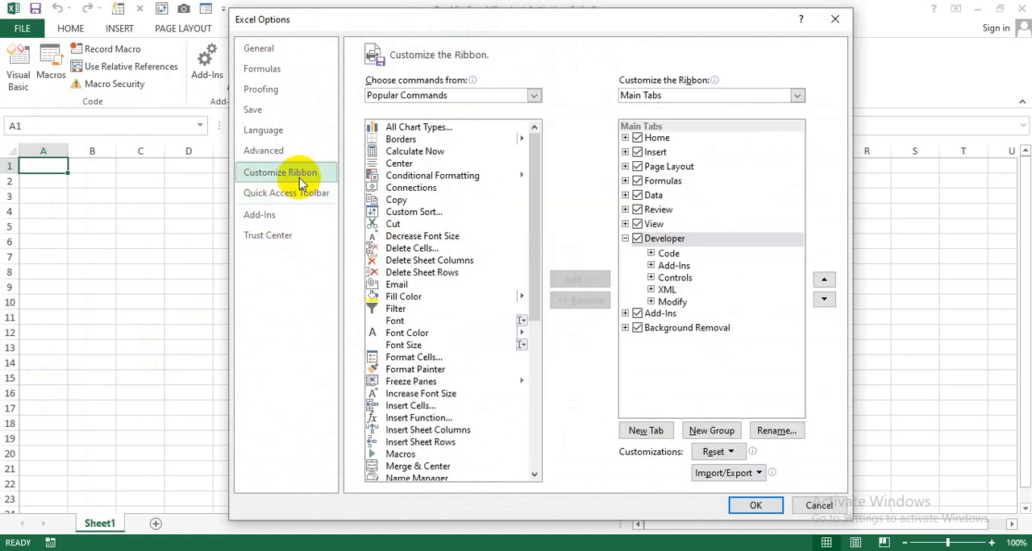
click(637, 239)
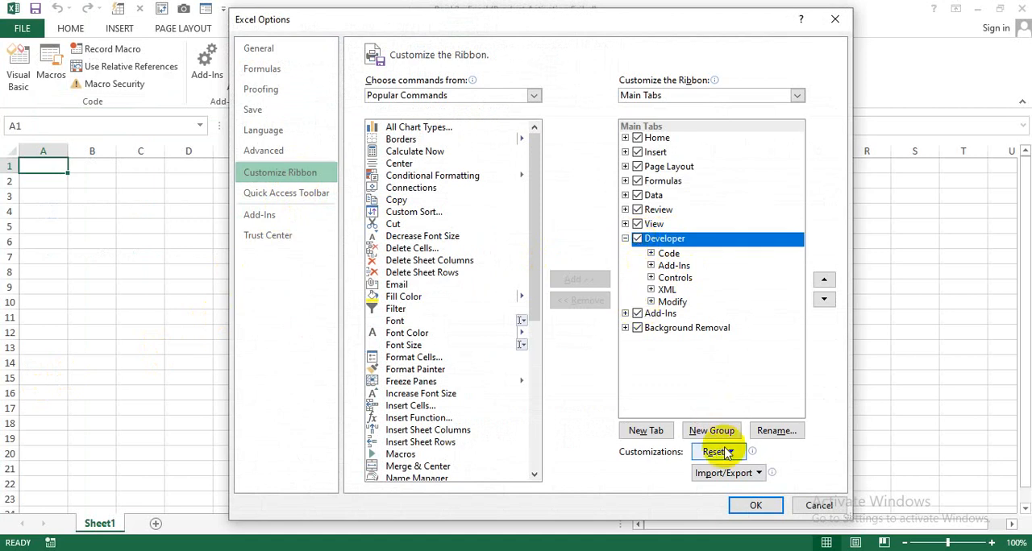
click(830, 512)
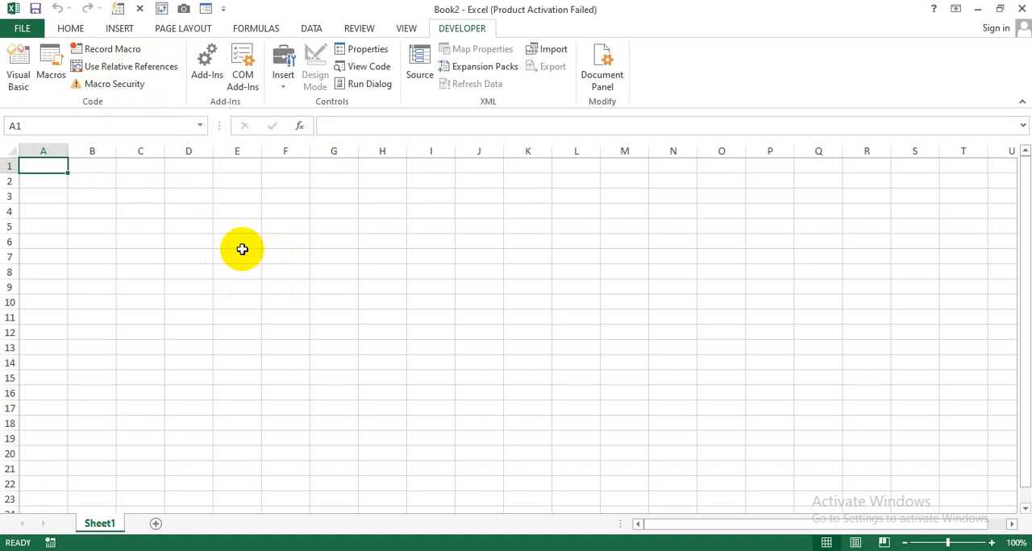
Merge and center cells A1:F4 and fill the merged cell with black
click(993, 542)
click(993, 542)
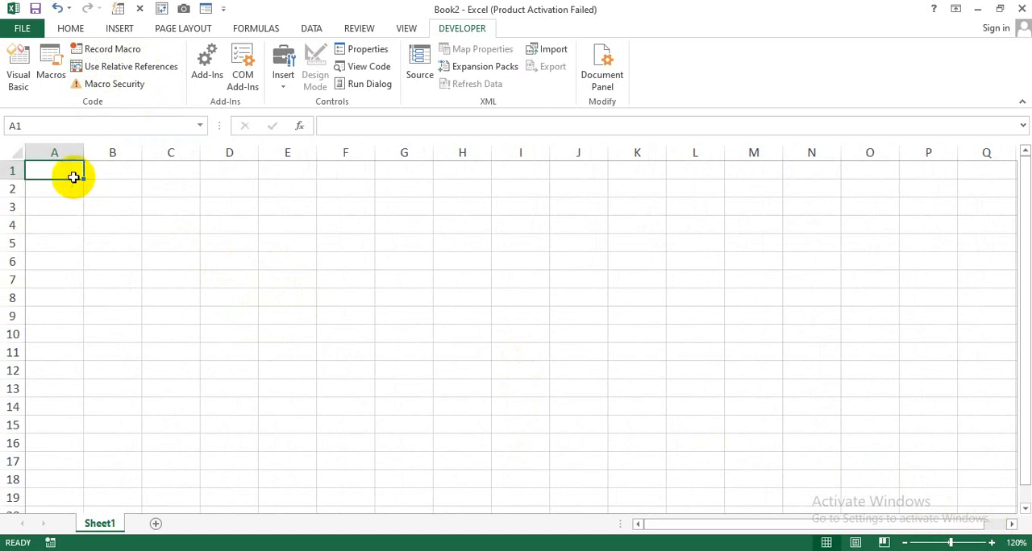
drag(74, 175, 341, 226)
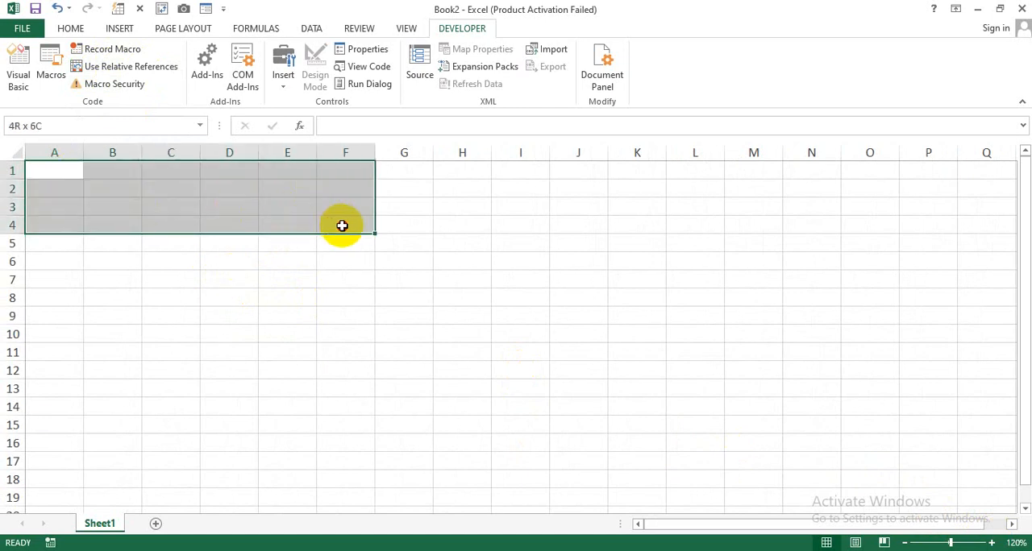
click(70, 28)
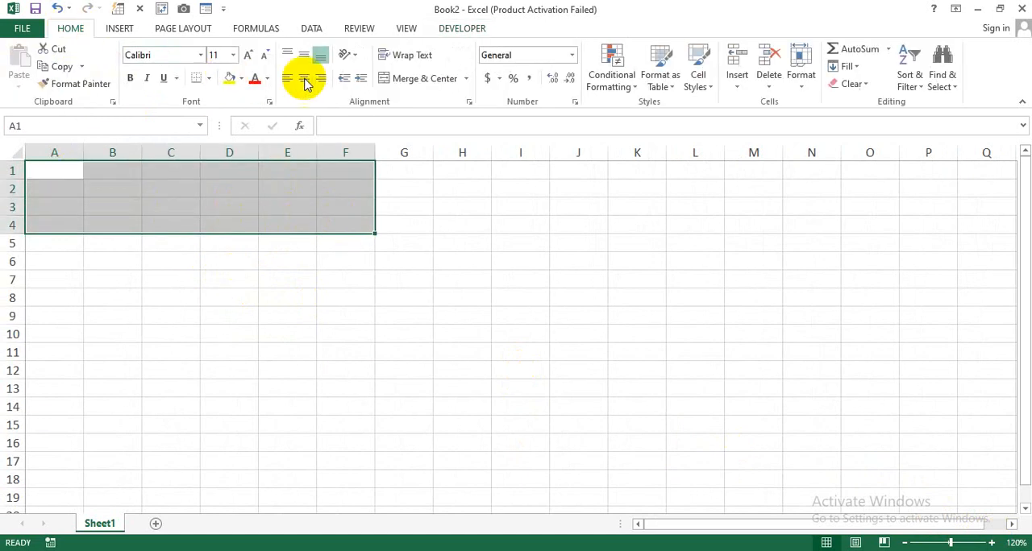
click(411, 80)
click(241, 78)
click(247, 111)
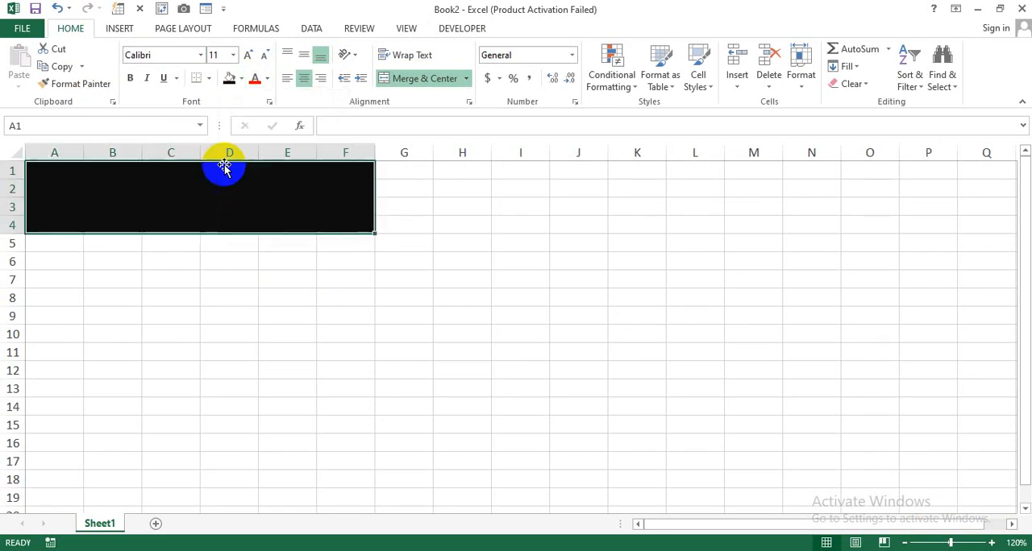
Enter the title "Data Entry" in the merged black cell and set its font color to white
text(Data Entry)
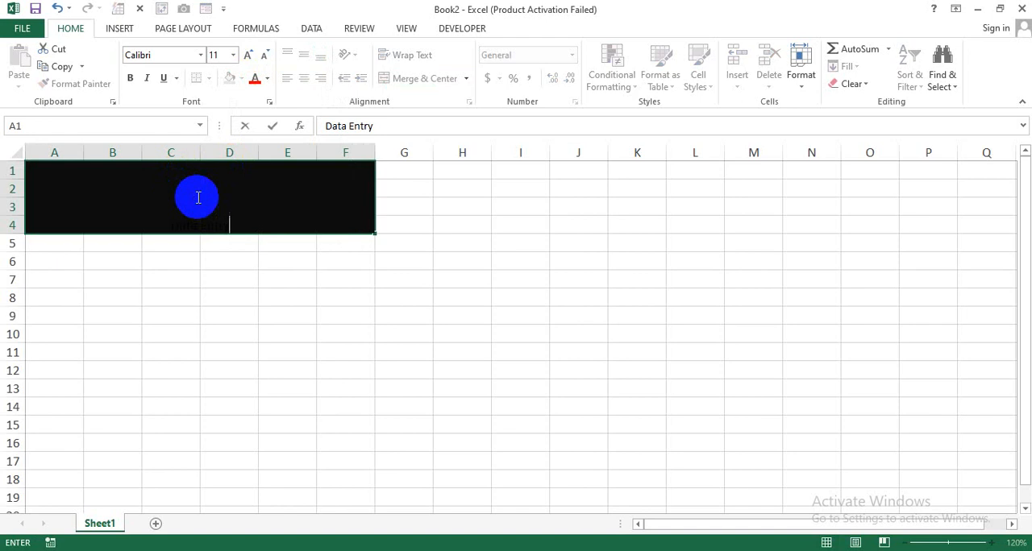
key(Return)
click(197, 196)
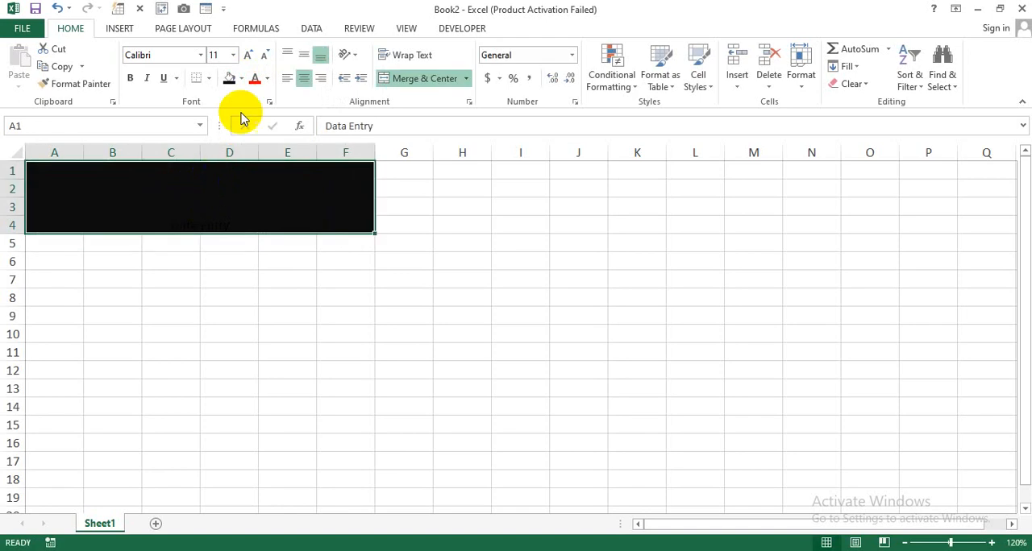
click(268, 79)
click(258, 127)
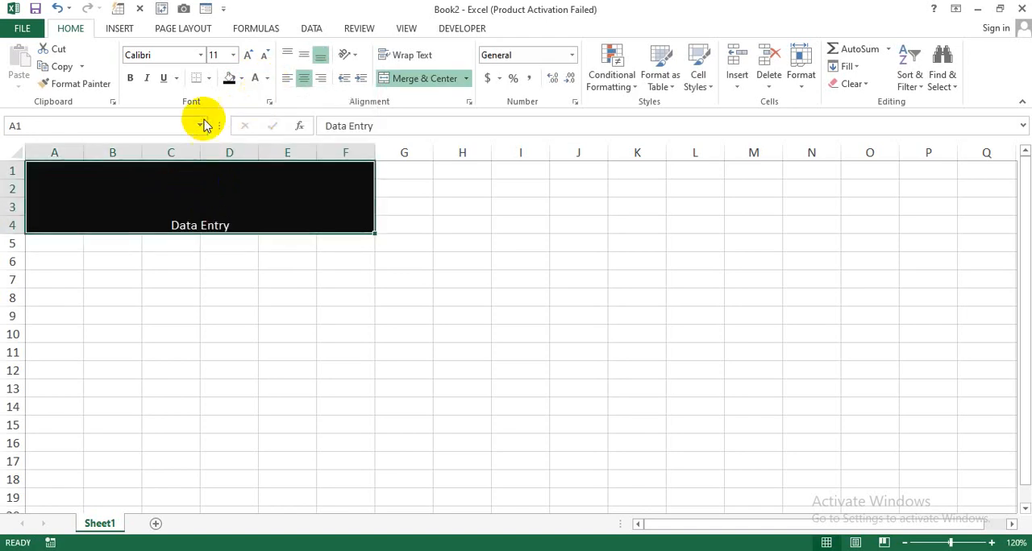
Make the Data Entry title bold, align it vertically to the middle, and enlarge its font to size 48
click(130, 78)
click(303, 55)
click(249, 53)
click(248, 54)
click(248, 54)
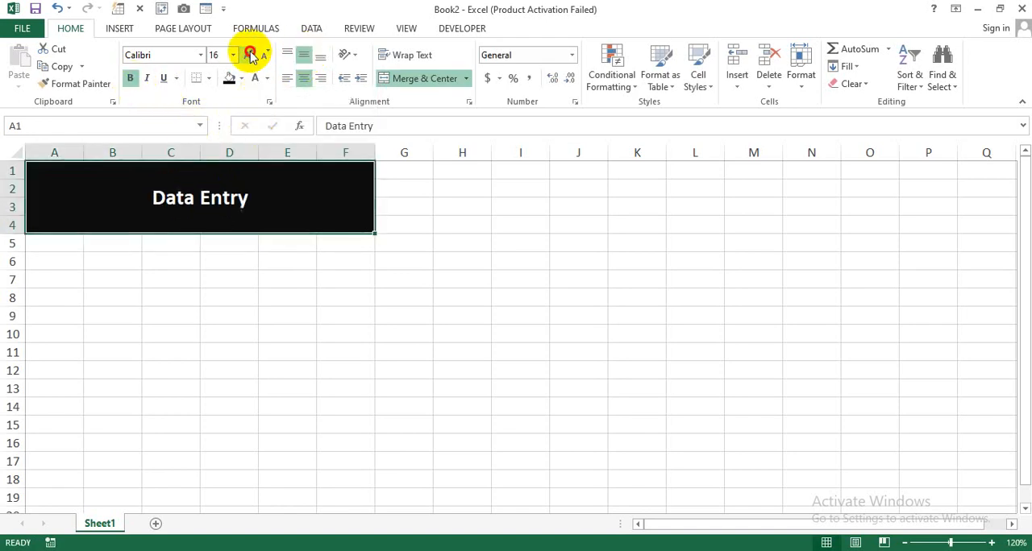
click(248, 53)
click(248, 54)
click(249, 53)
click(248, 53)
click(249, 53)
click(248, 53)
click(248, 54)
click(248, 53)
click(154, 335)
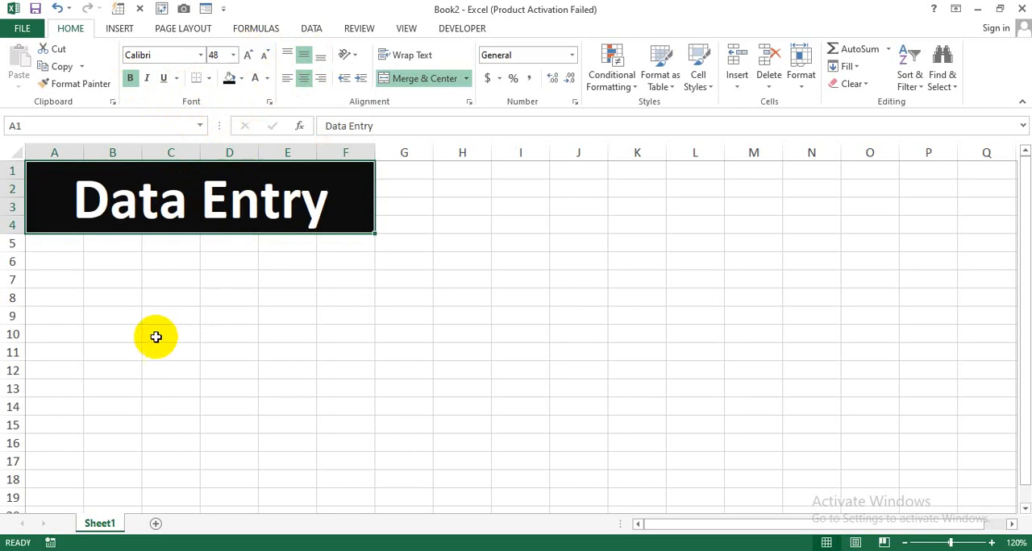
Enter the field labels Name, Contact, Age and Address in cells A5 to A8 below the title
click(63, 242)
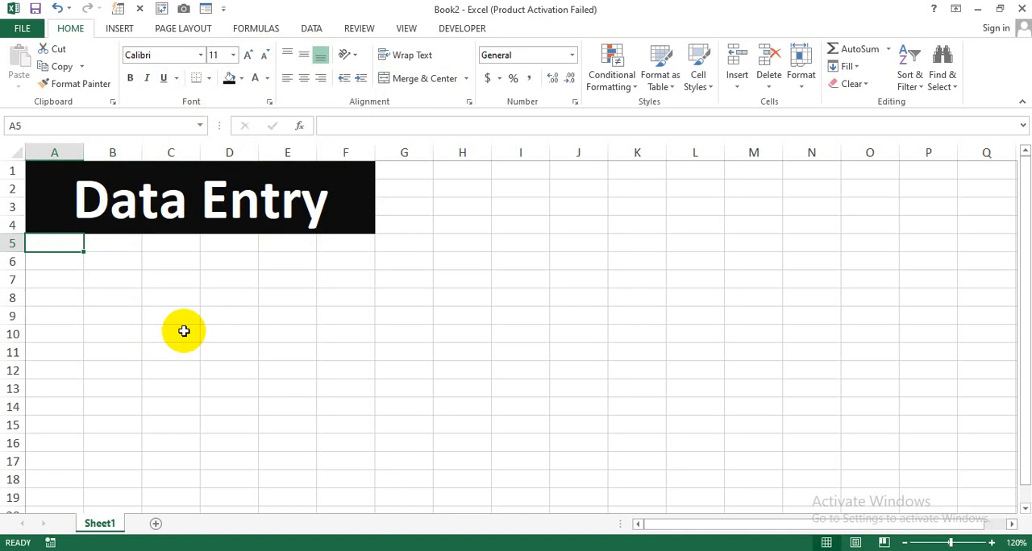
text(Name)
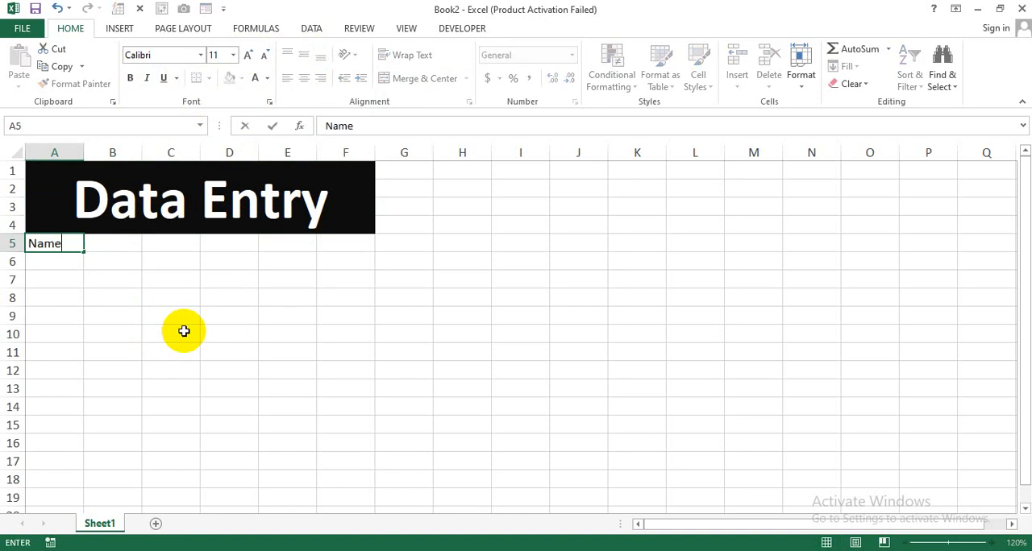
key(Return)
text(COn)
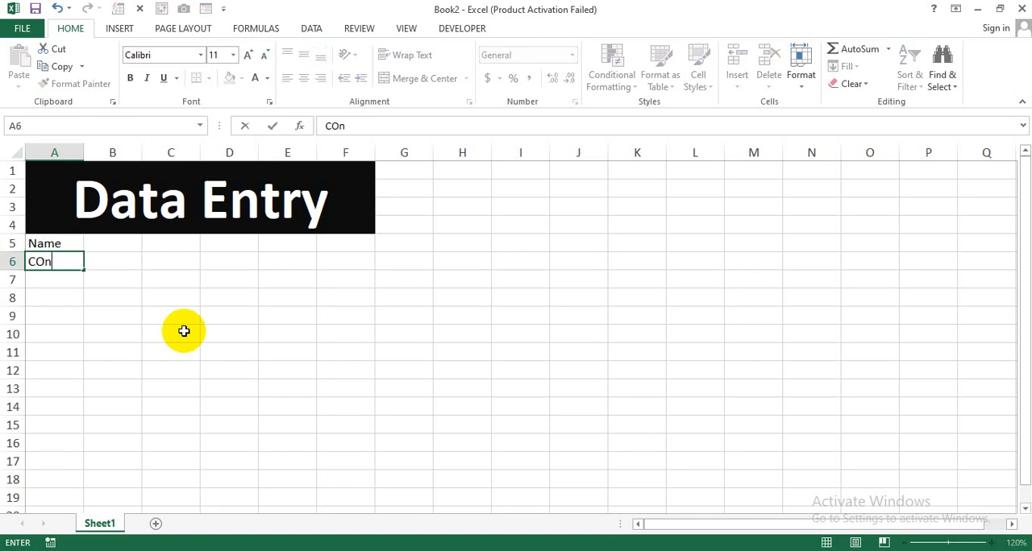
text(tact)
key(Return)
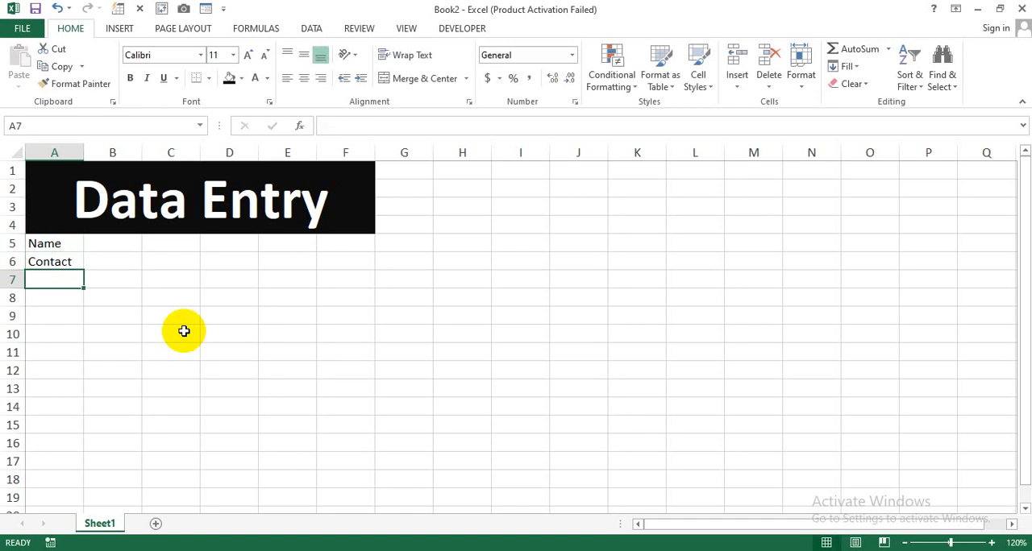
text(Age)
key(Return)
text(Address)
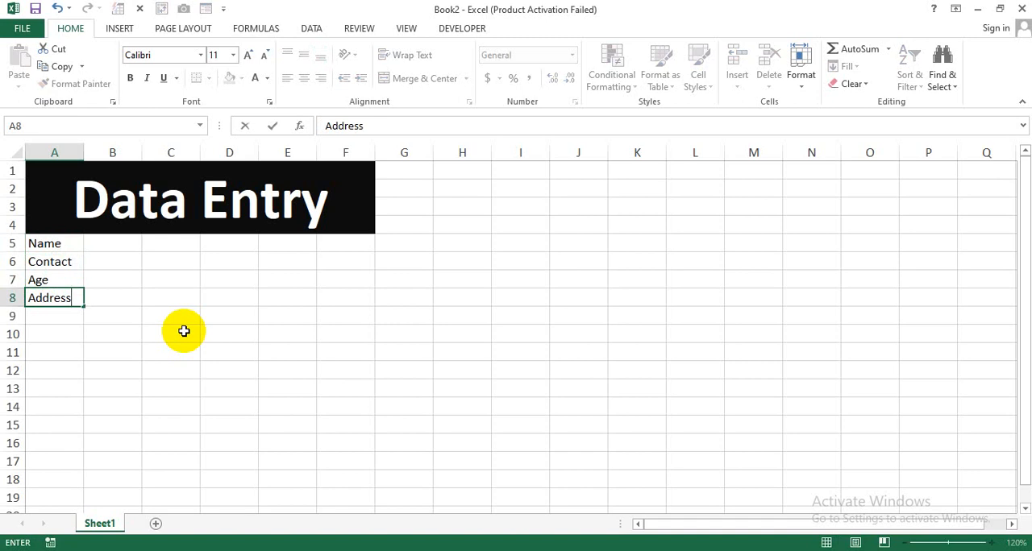
key(Return)
Widen columns A and B and apply all borders to the range A5:B8
drag(85, 152, 190, 153)
drag(64, 244, 157, 297)
click(208, 79)
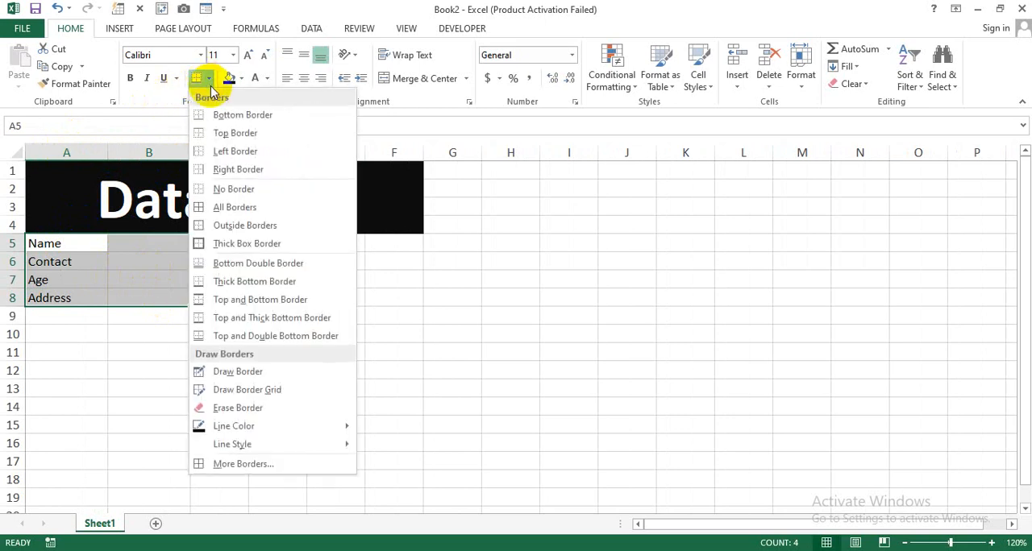
click(236, 208)
click(200, 353)
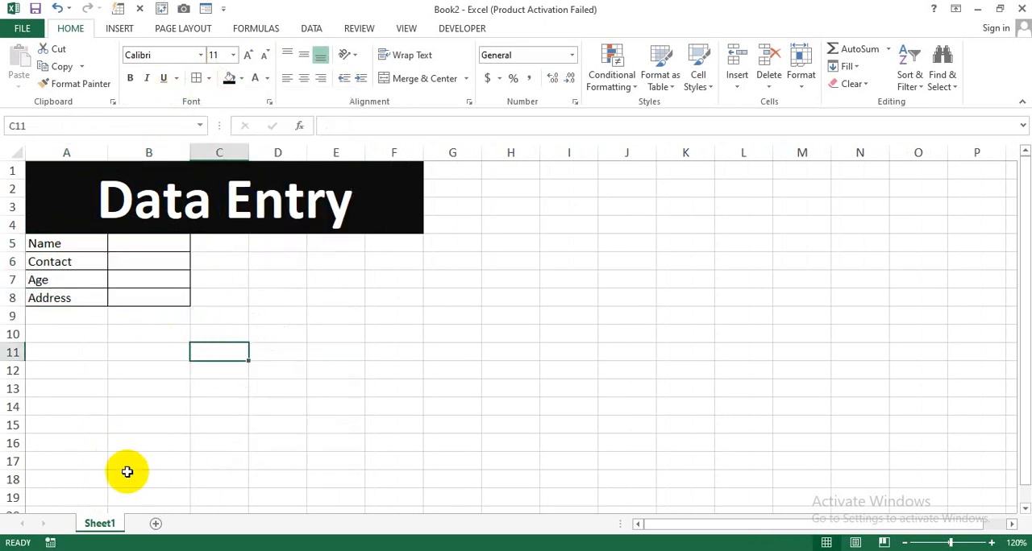
Add a second worksheet and copy the Data Entry banner from Sheet1 to cell A1 of the new sheet
click(156, 524)
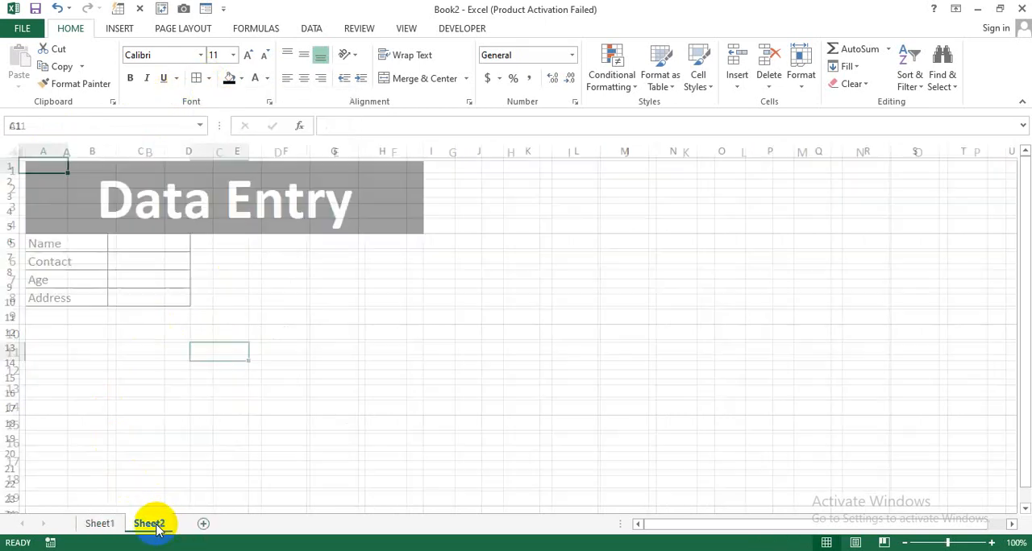
click(101, 524)
click(67, 187)
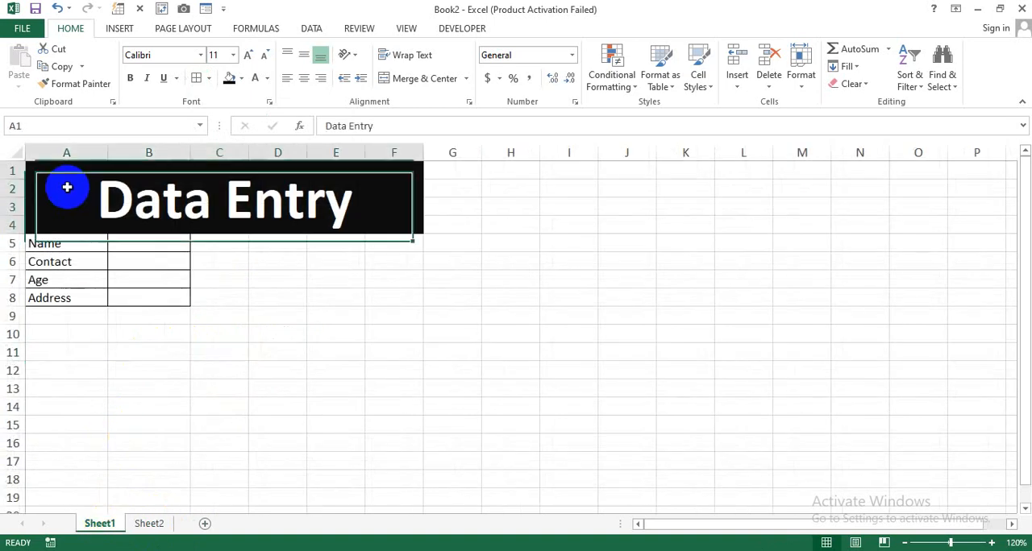
key(ctrl+c)
click(149, 524)
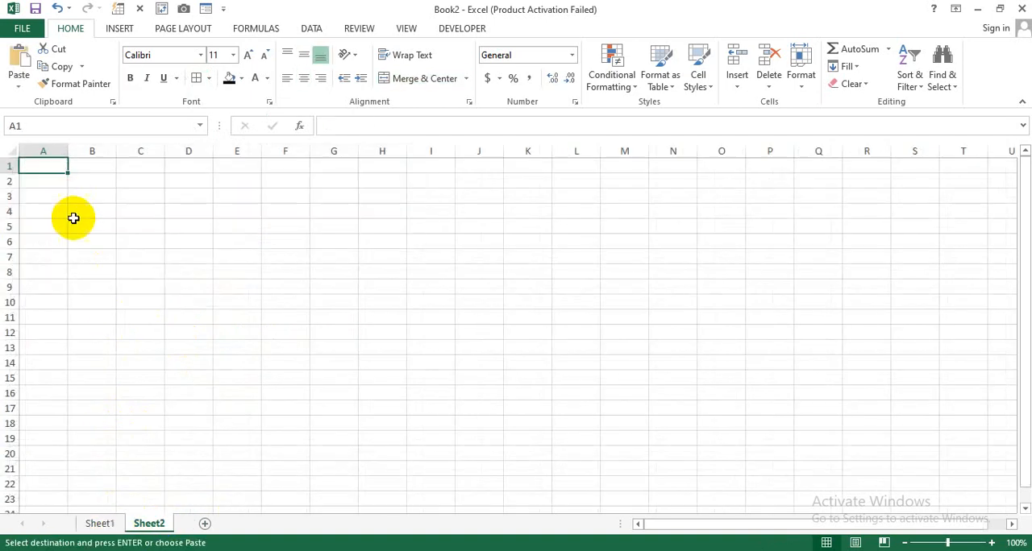
key(ctrl+v)
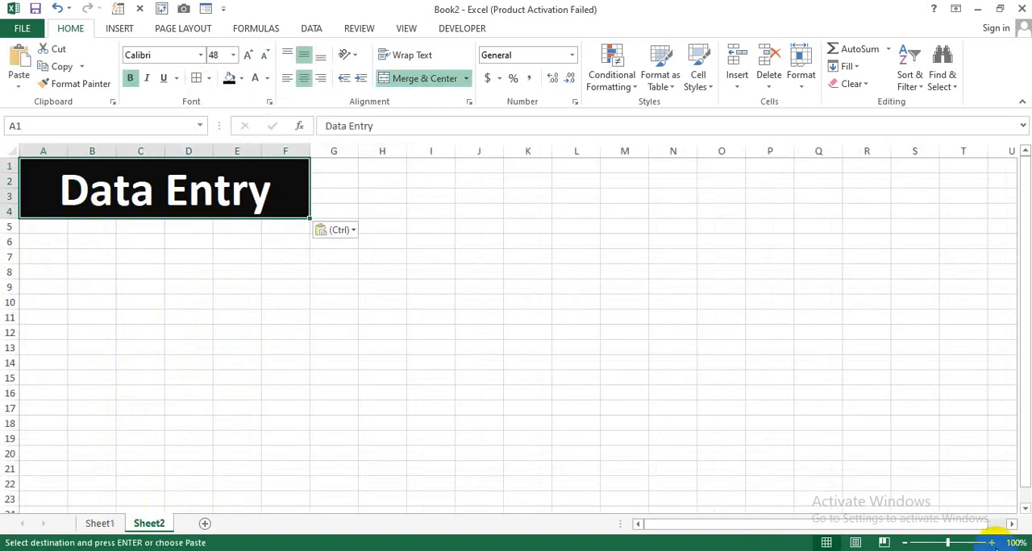
click(993, 543)
click(992, 542)
Copy the labels in A5:A8 of Sheet1 and paste them transposed across row 5 of Sheet2, starting at cell A5
click(100, 524)
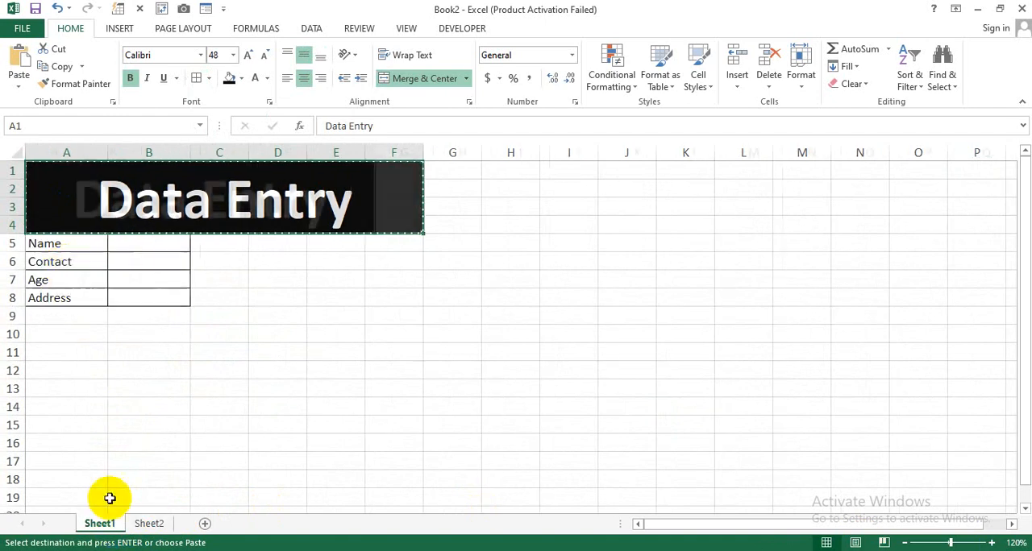
drag(64, 244, 67, 298)
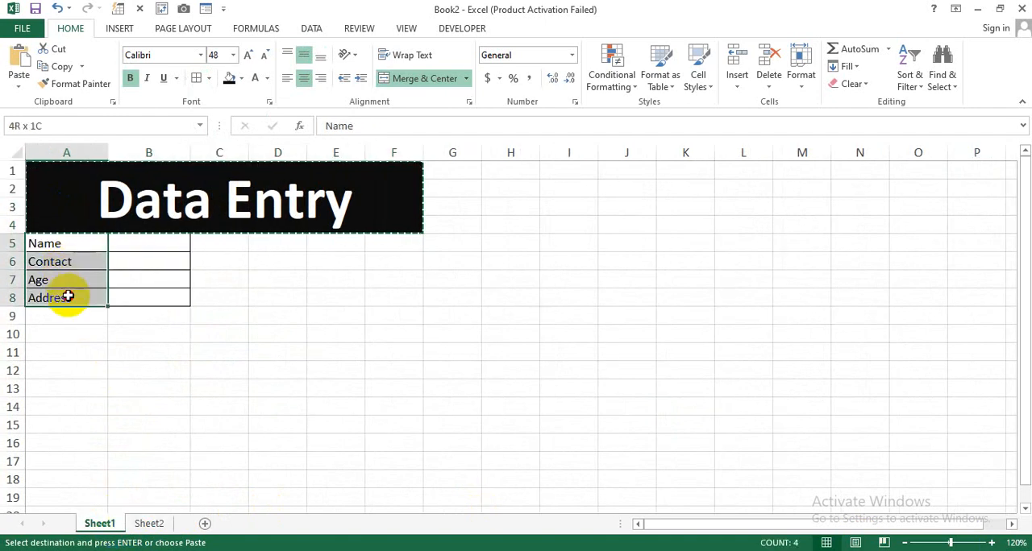
key(ctrl+c)
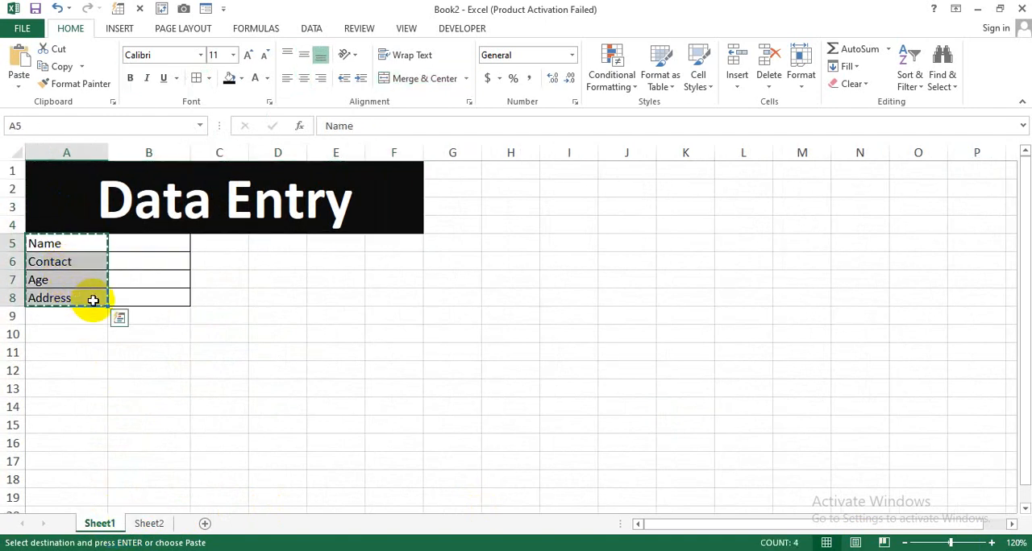
click(150, 524)
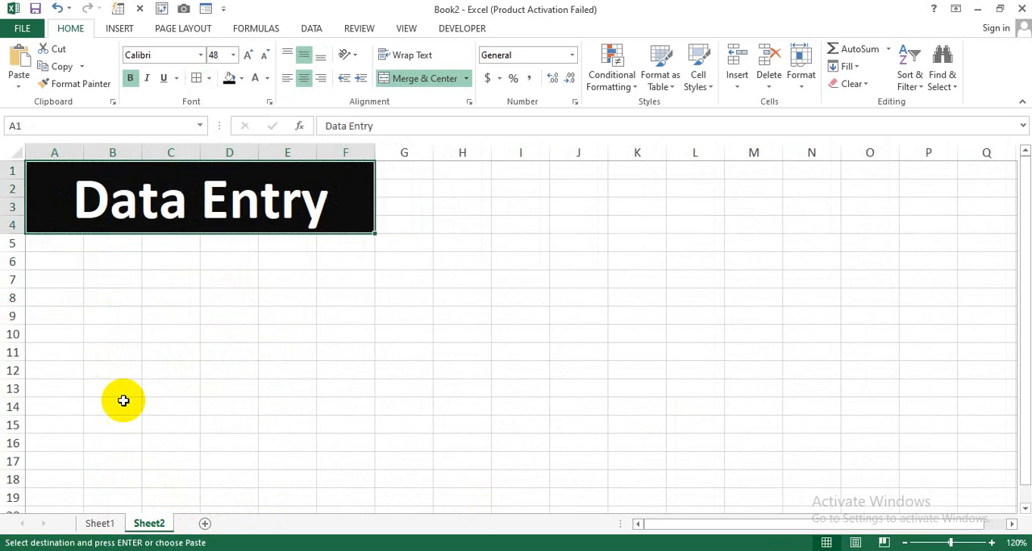
click(56, 242)
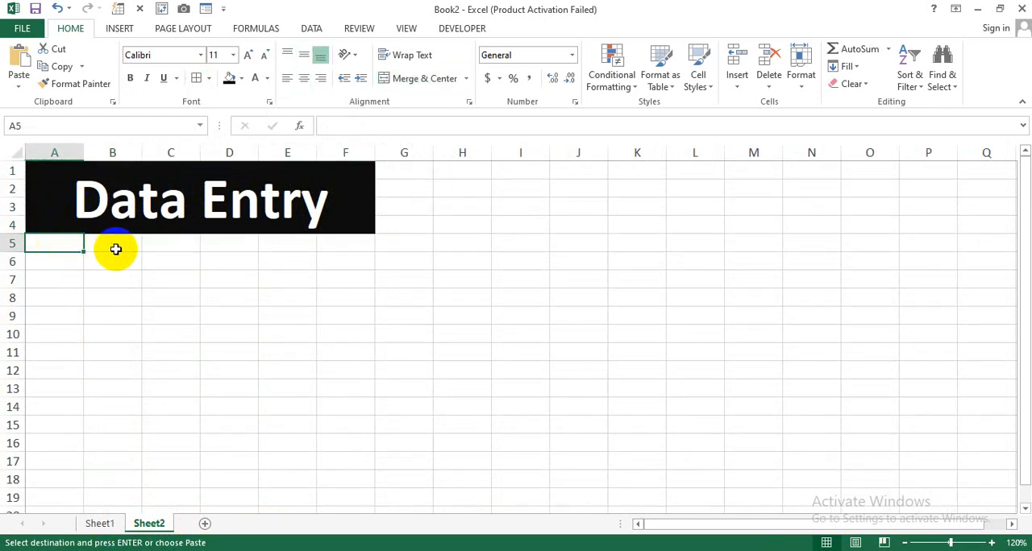
right_click(63, 245)
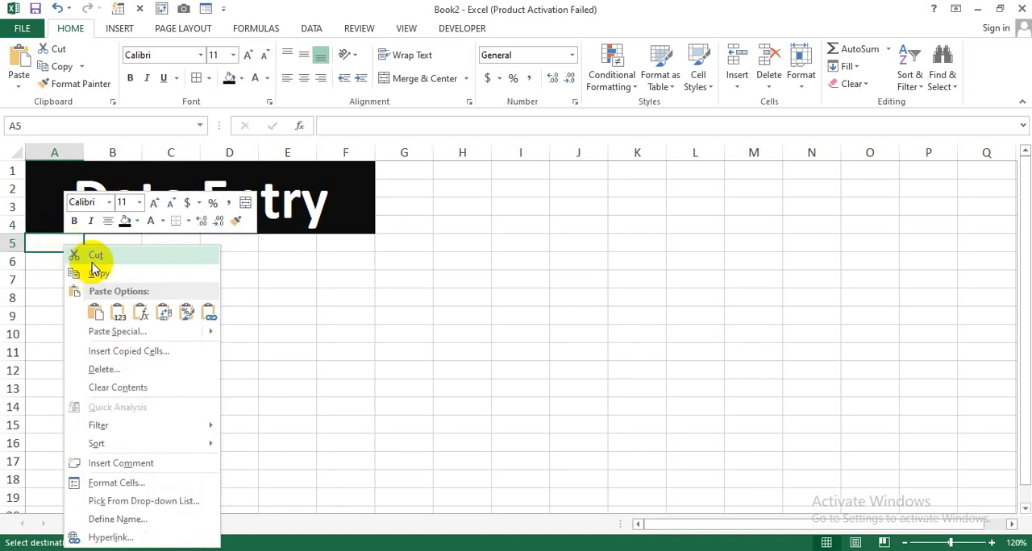
click(124, 332)
drag(147, 211, 433, 143)
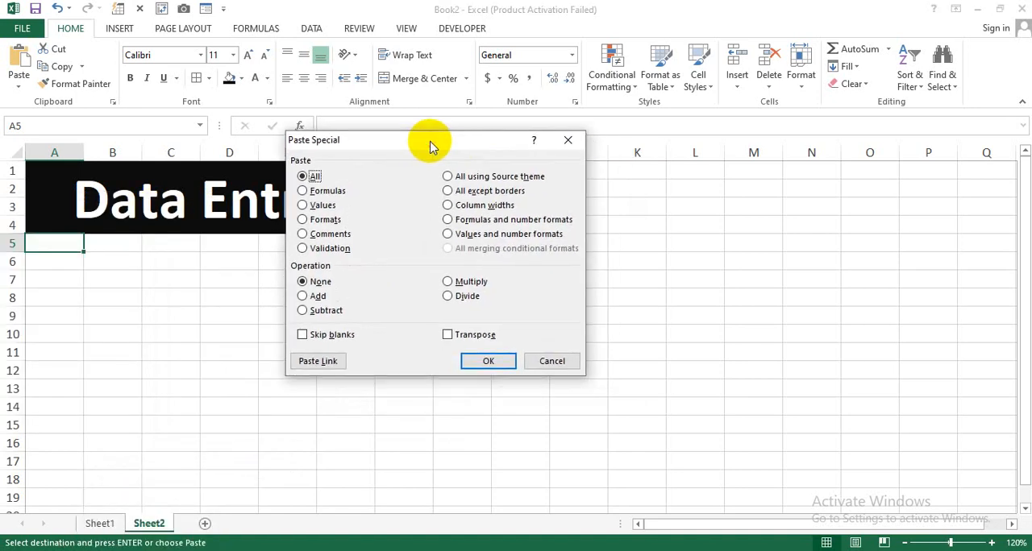
click(457, 334)
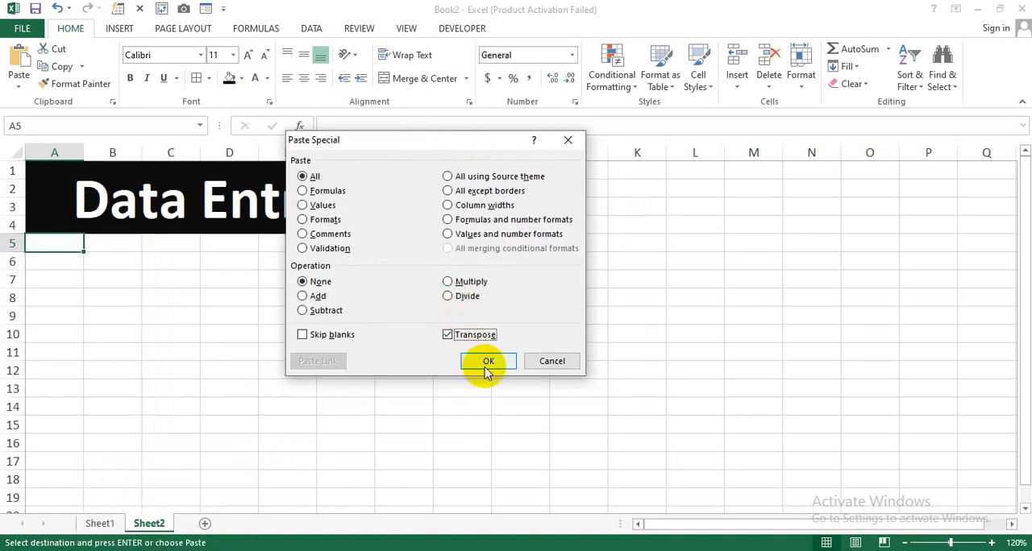
click(488, 363)
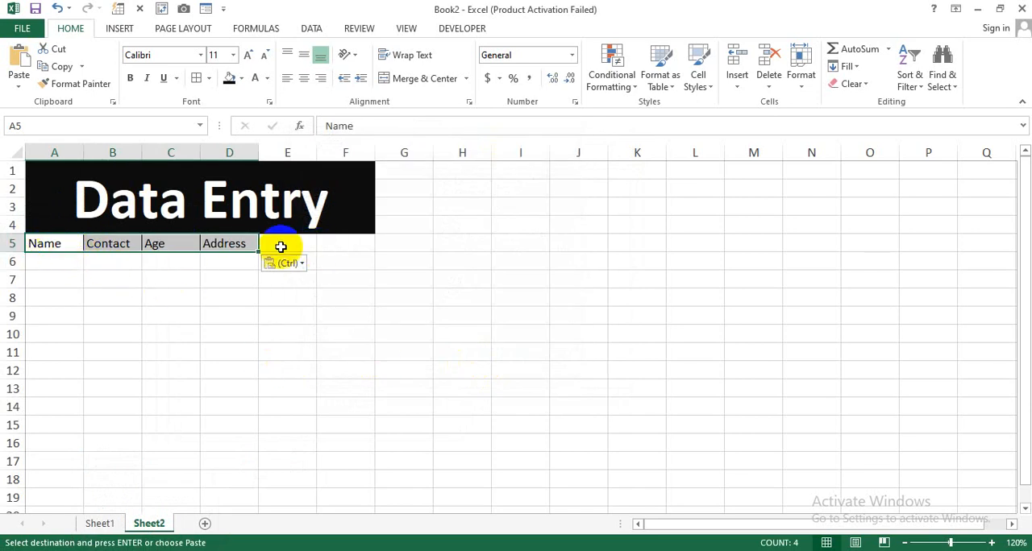
click(203, 317)
Enter the sample values 5, 6, 8 and 9 in cells A6 to D6 below the Sheet2 headers
click(58, 260)
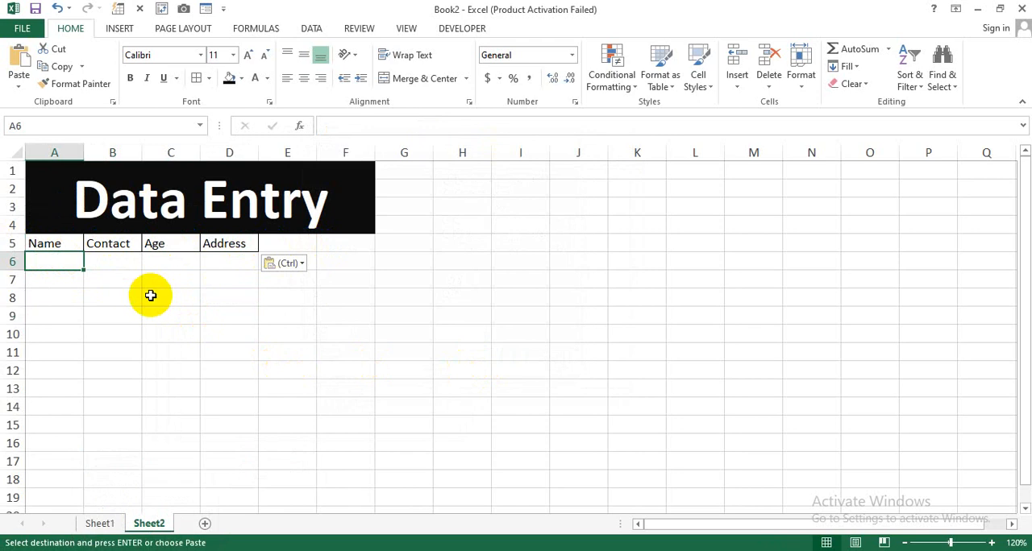
text(5)
key(Tab)
text(6)
key(Tab)
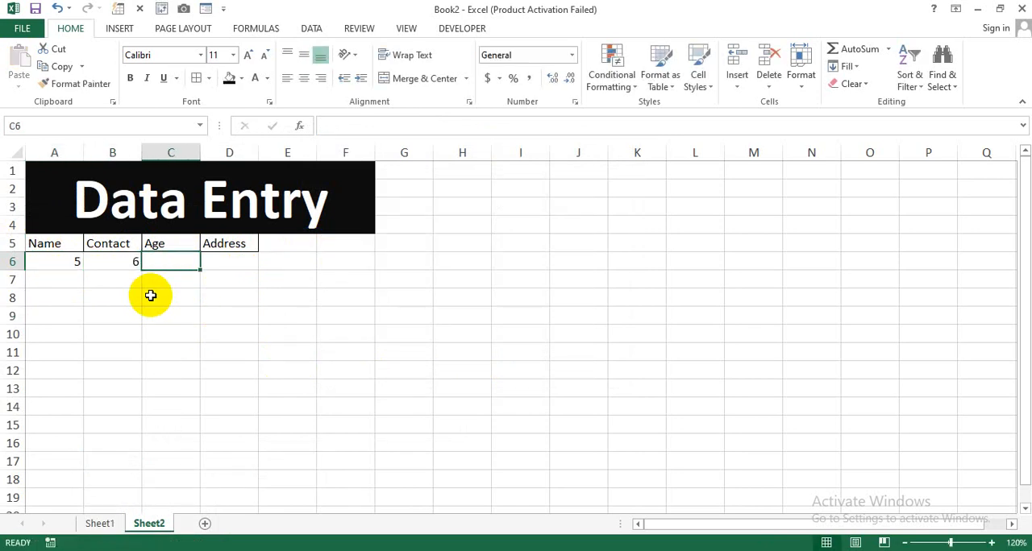
text(8)
key(Tab)
text(9)
key(Tab)
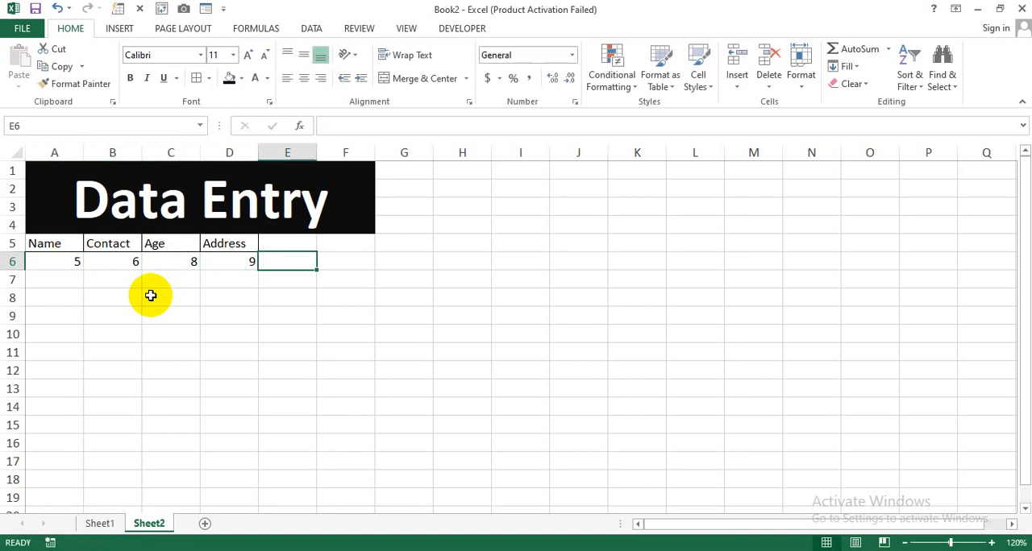
drag(48, 262, 233, 264)
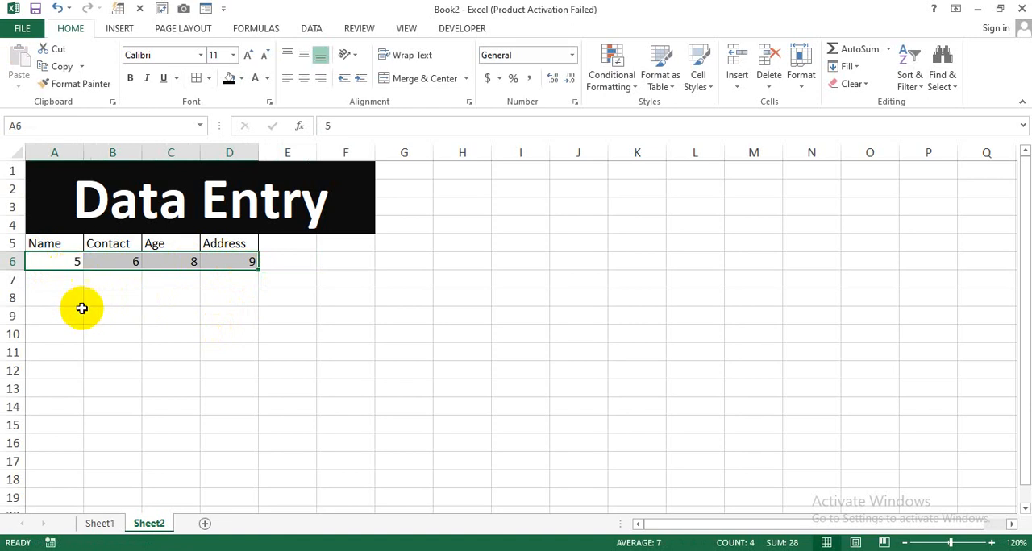
Fill in the Sheet1 form in B5:B8 with the person's name, contact number, age 25 and address
click(100, 524)
click(118, 370)
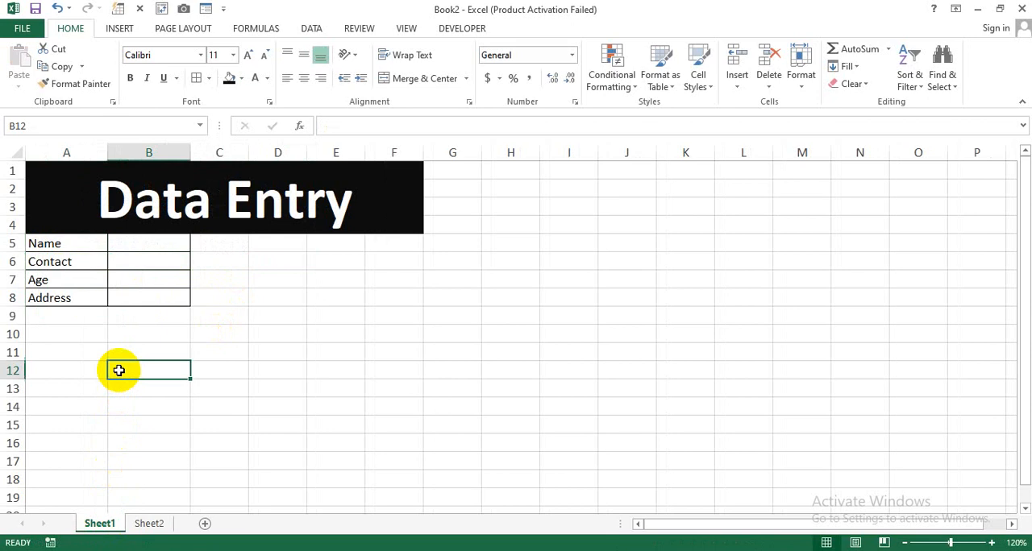
click(138, 249)
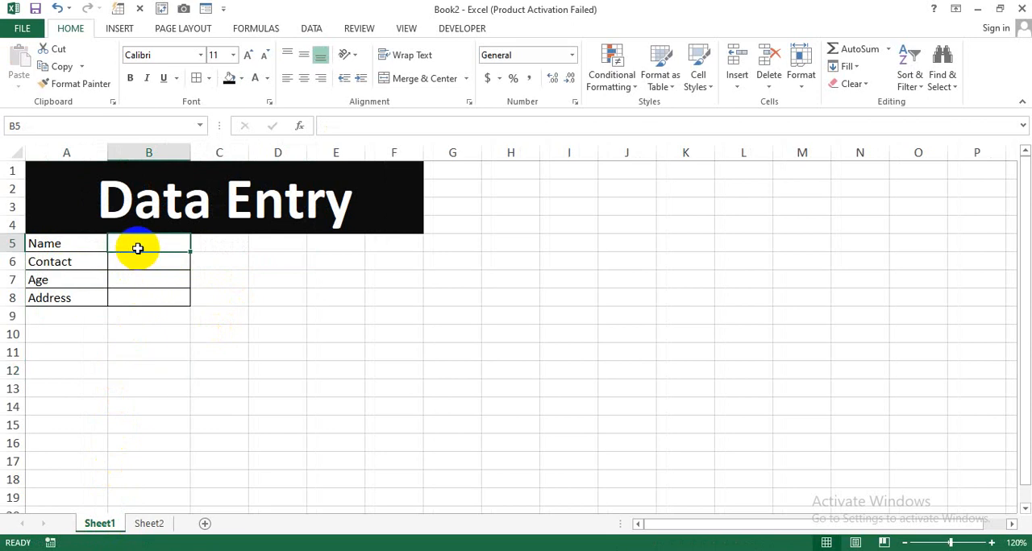
text(Salman)
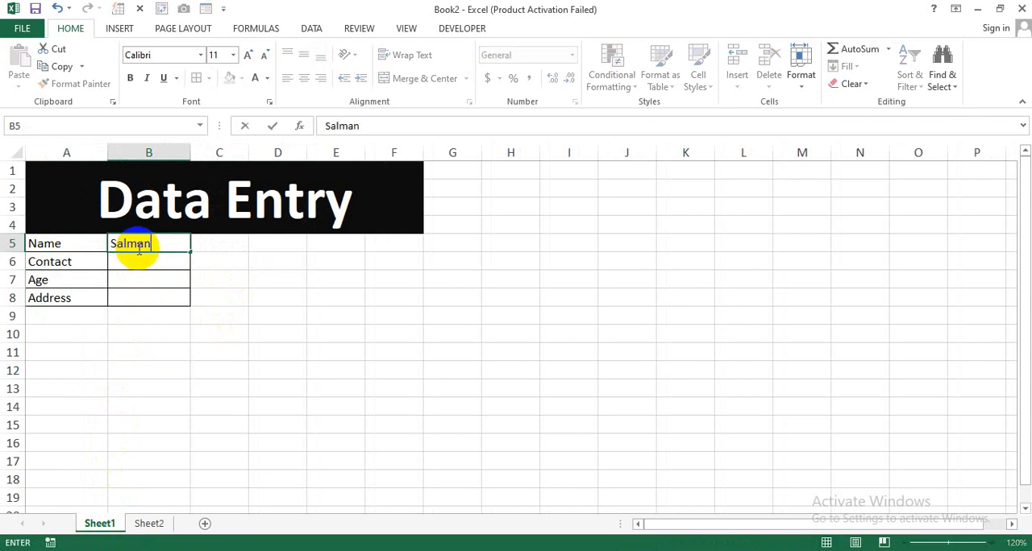
key(Return)
text(7878)
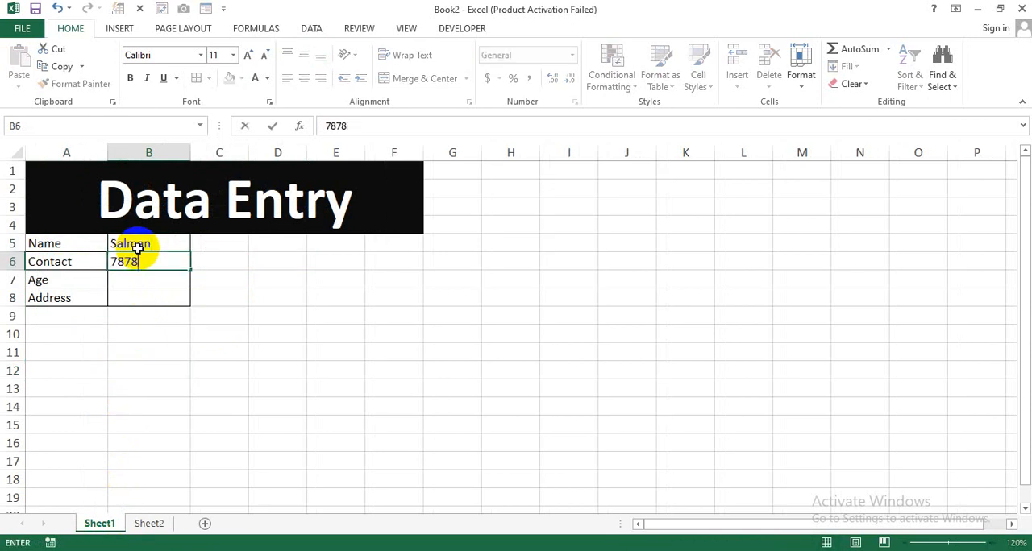
text(87)
key(Return)
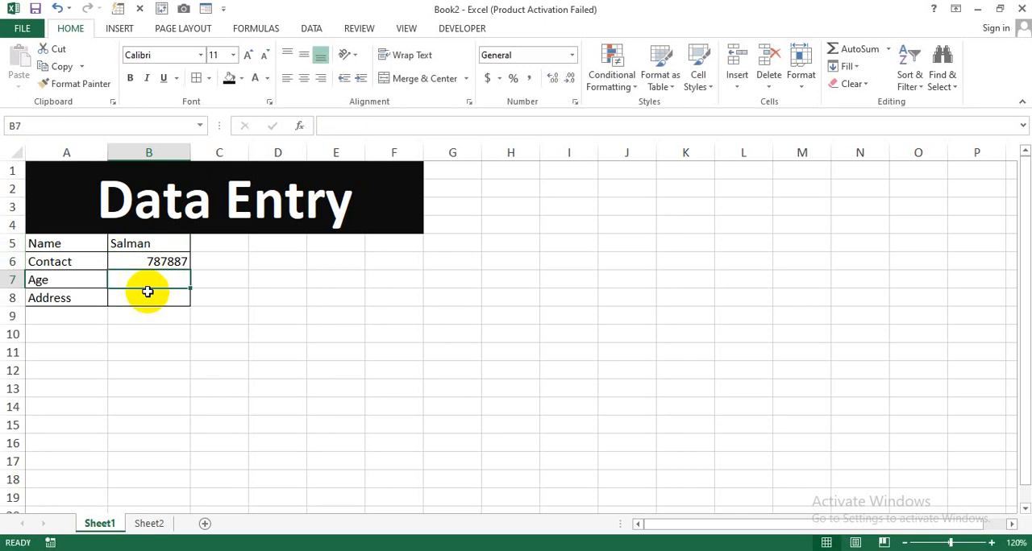
text(25)
key(Return)
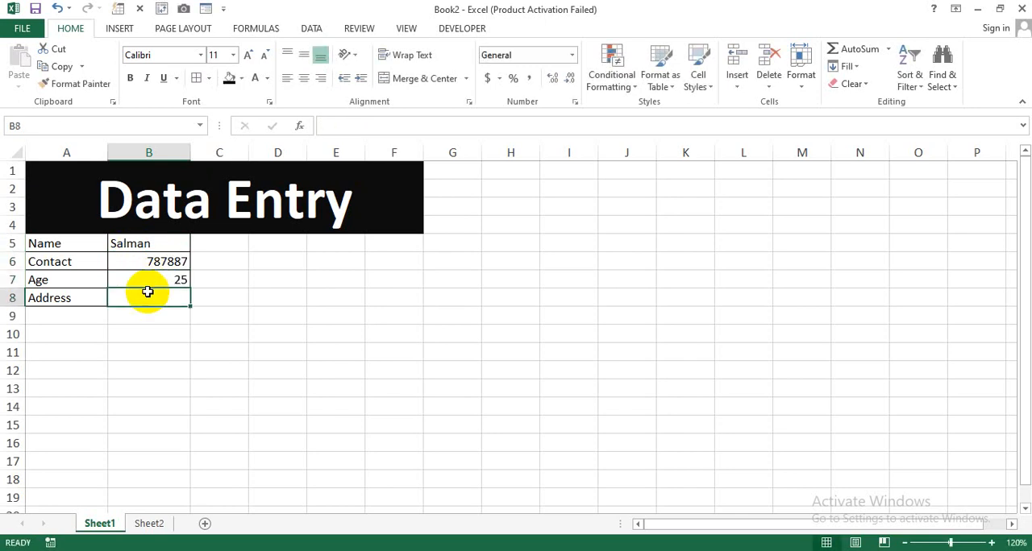
text(B)
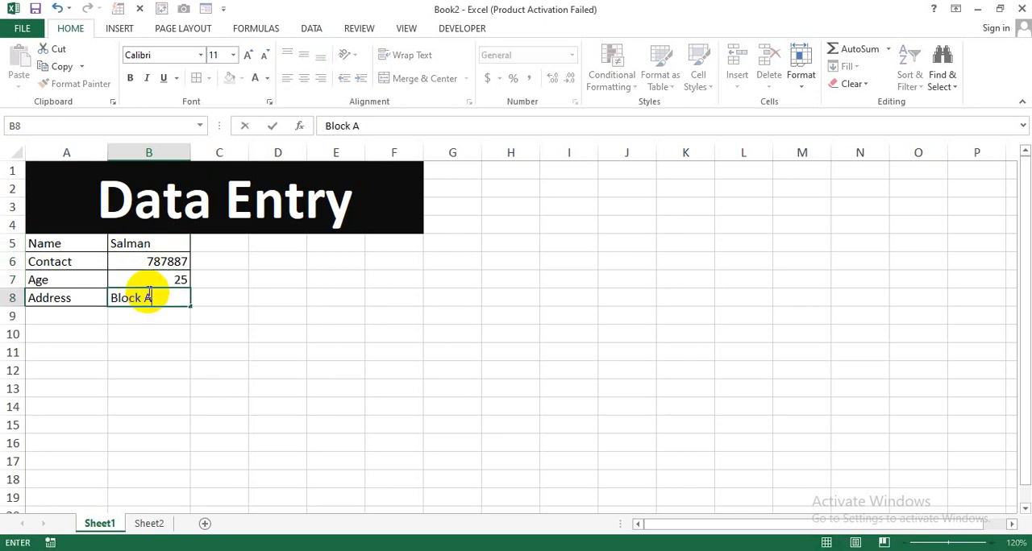
text(lock A)
key(Return)
Center the form entries in B5:B8 horizontally
drag(138, 244, 143, 291)
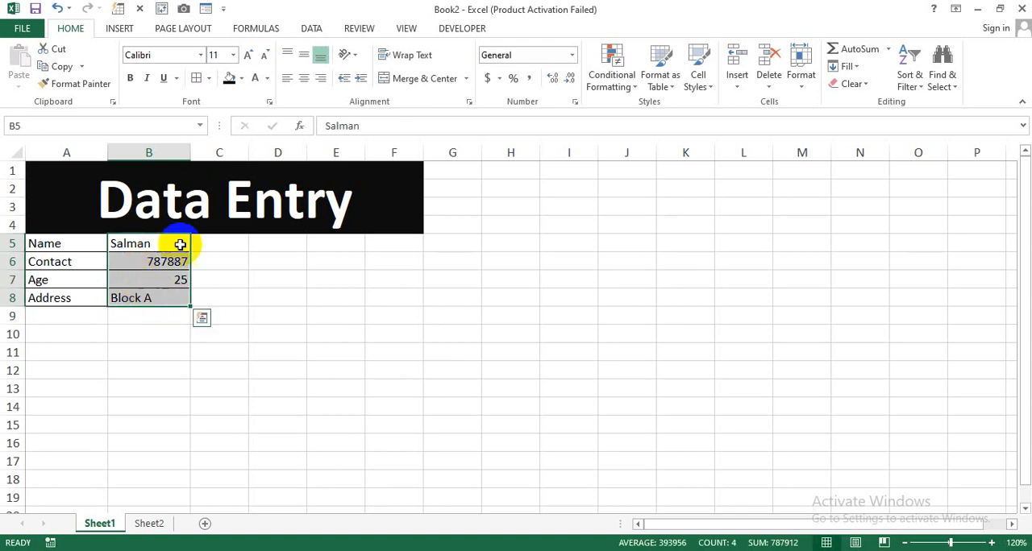
click(304, 78)
click(270, 284)
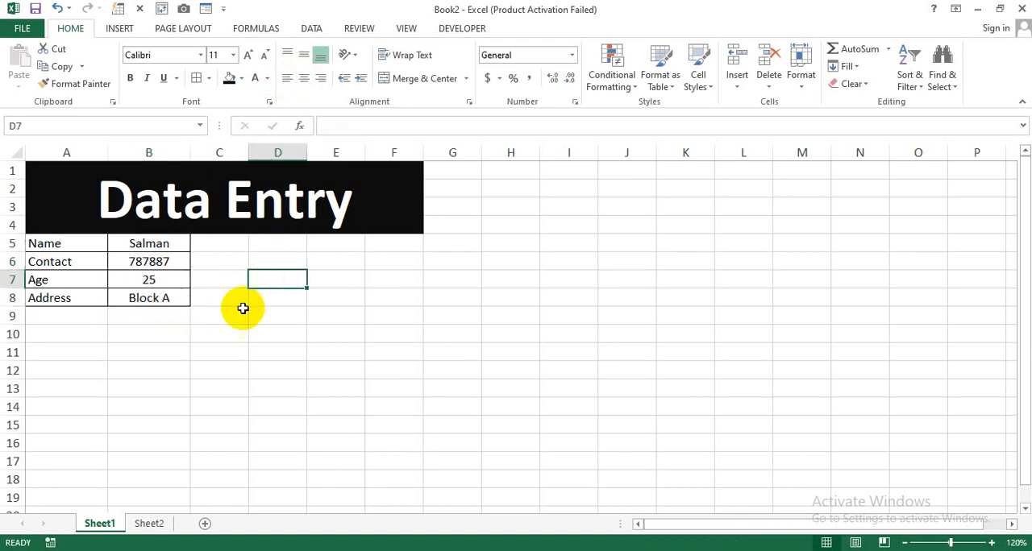
click(150, 523)
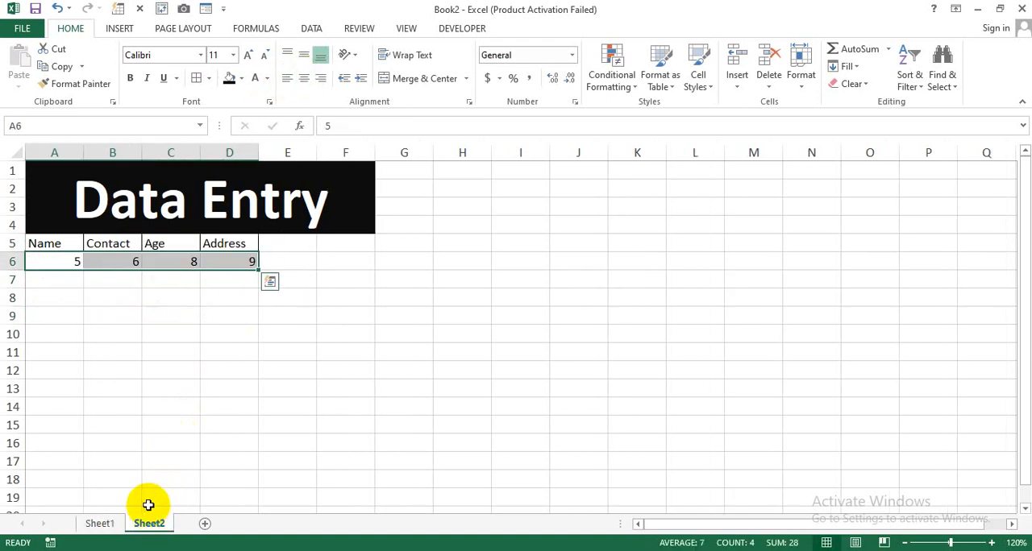
click(99, 523)
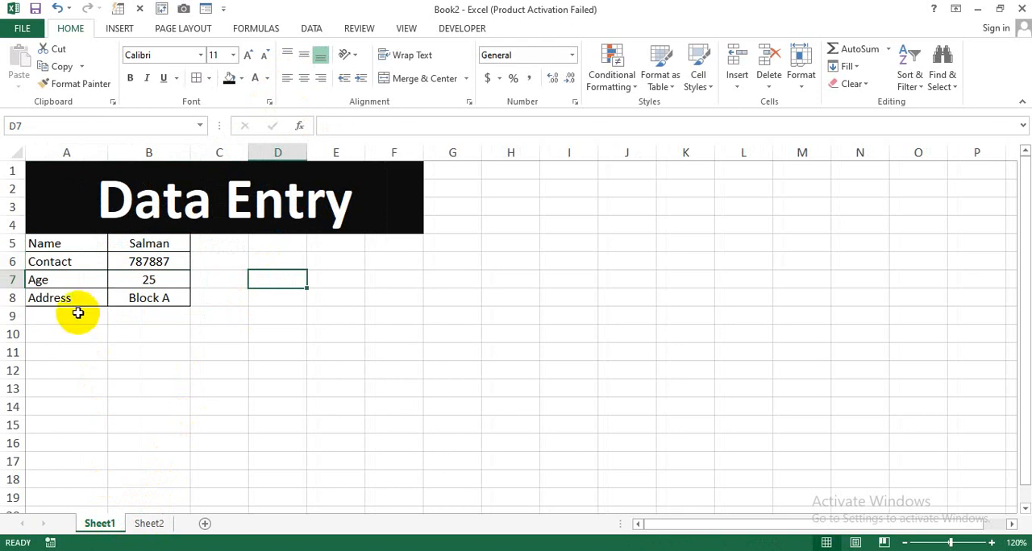
drag(77, 243, 158, 298)
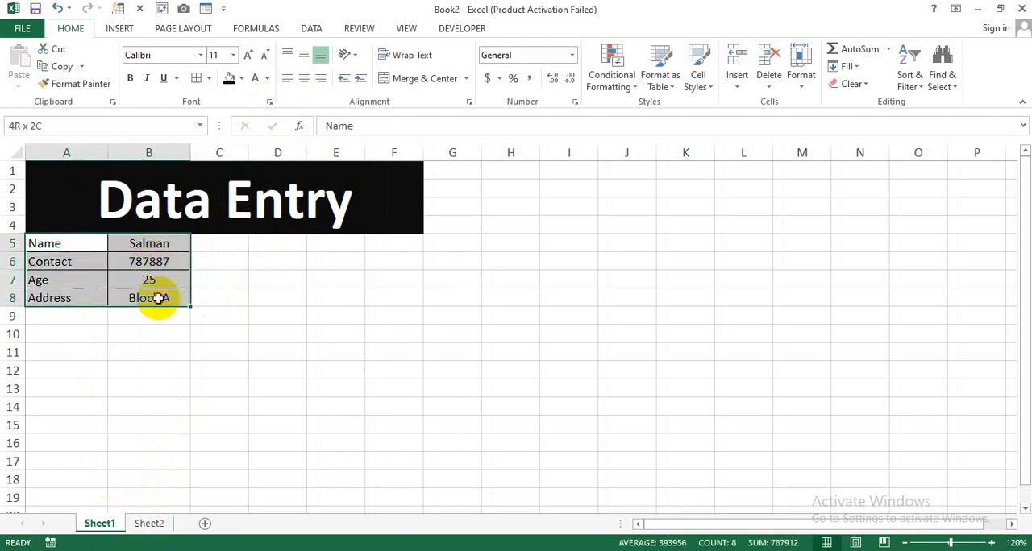
click(148, 523)
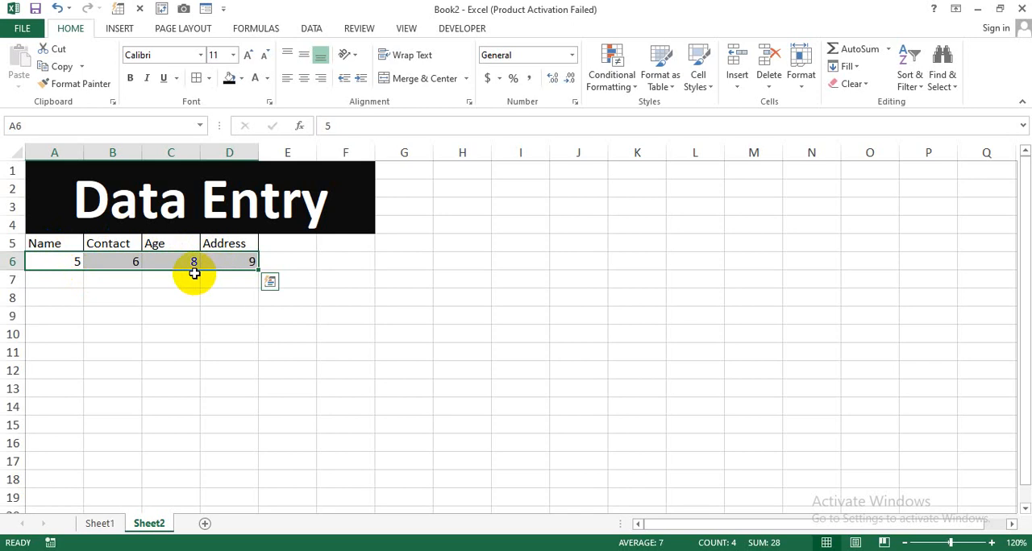
click(100, 524)
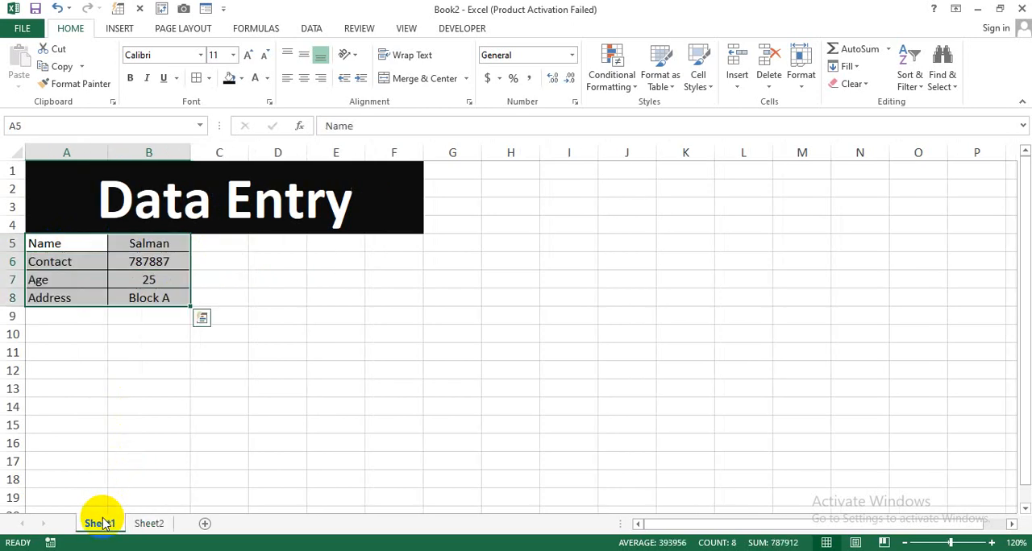
click(127, 334)
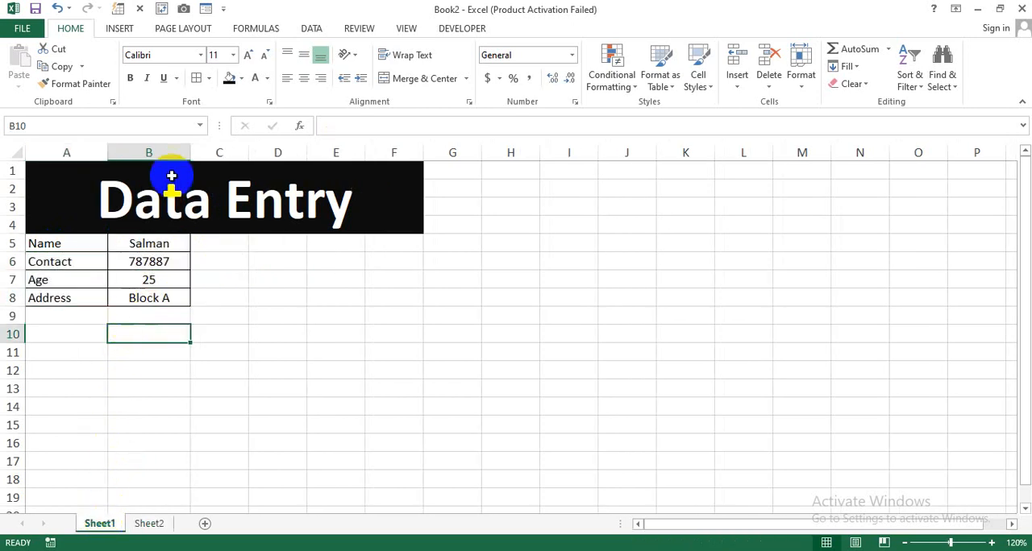
Start recording a macro named My_Data with the shortcut Ctrl+q, stored in This Workbook
click(458, 29)
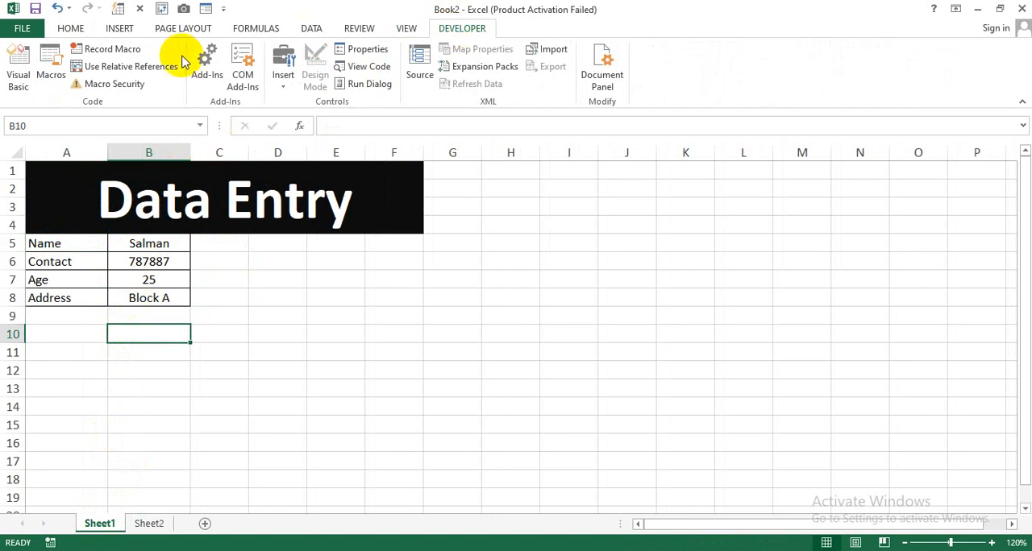
click(113, 53)
drag(548, 193, 434, 193)
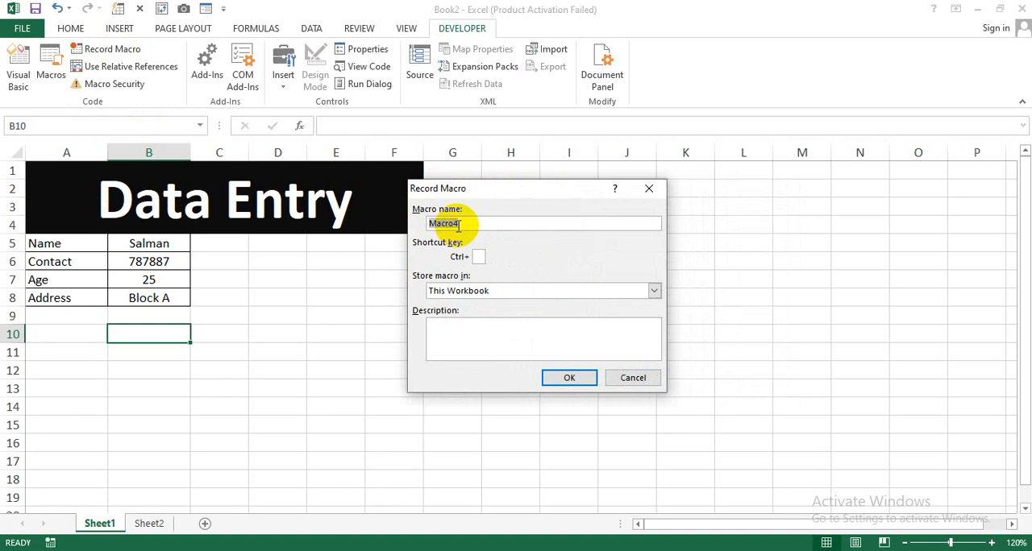
text(My_)
text(Data)
click(482, 266)
text(q)
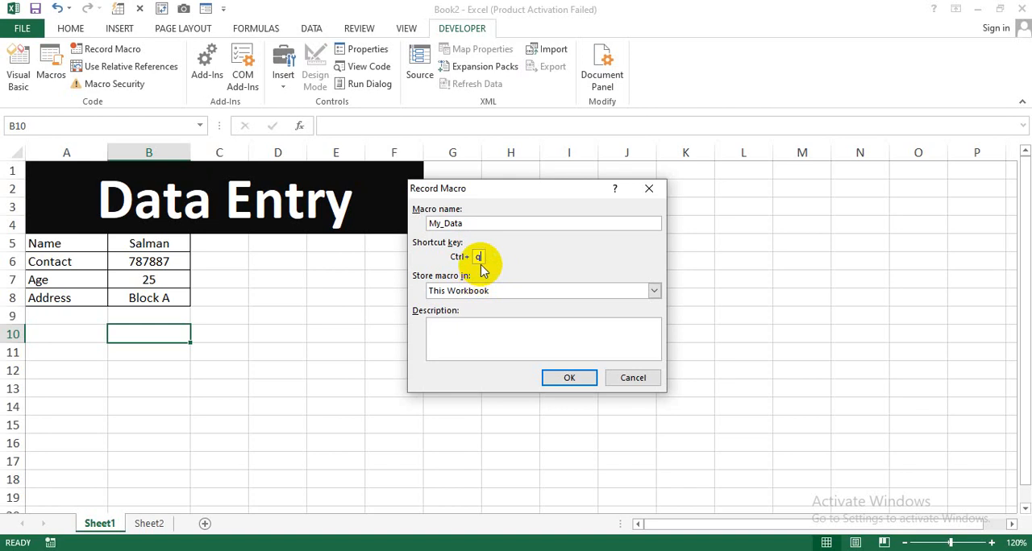
click(568, 378)
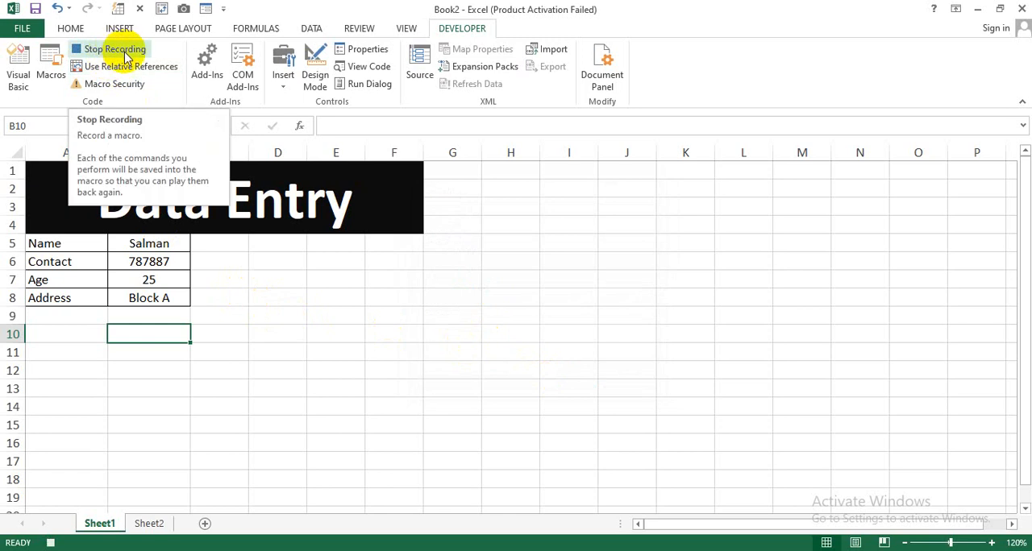
Copy the Sheet1 name entry in B5 into Sheet2 cell A7, using relative references for the move down from A6
click(150, 244)
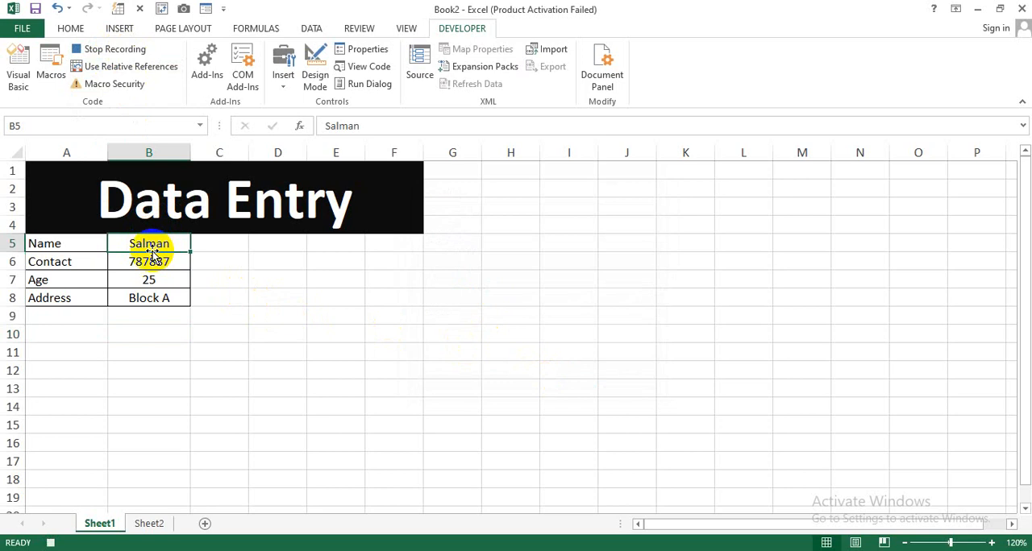
key(ctrl+c)
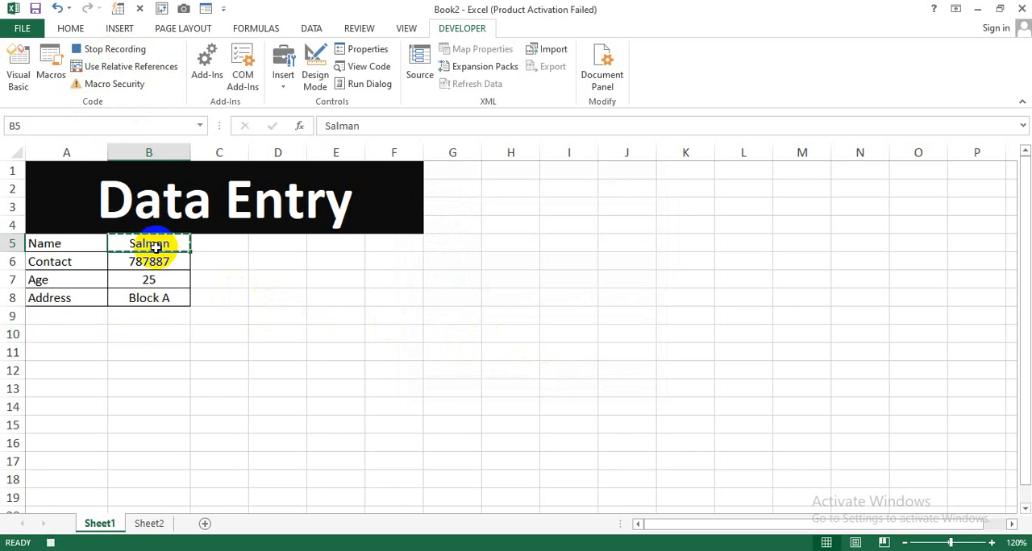
click(145, 523)
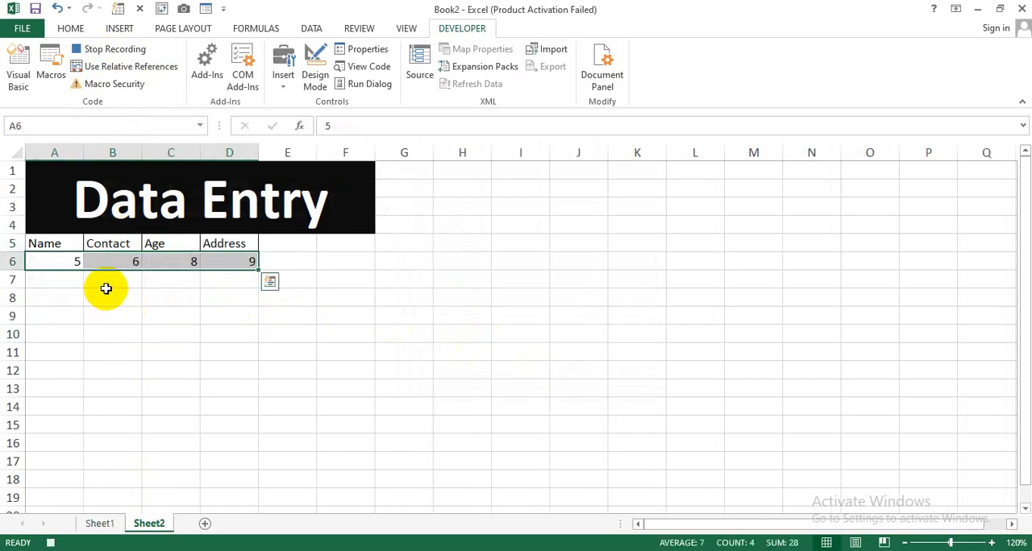
click(64, 243)
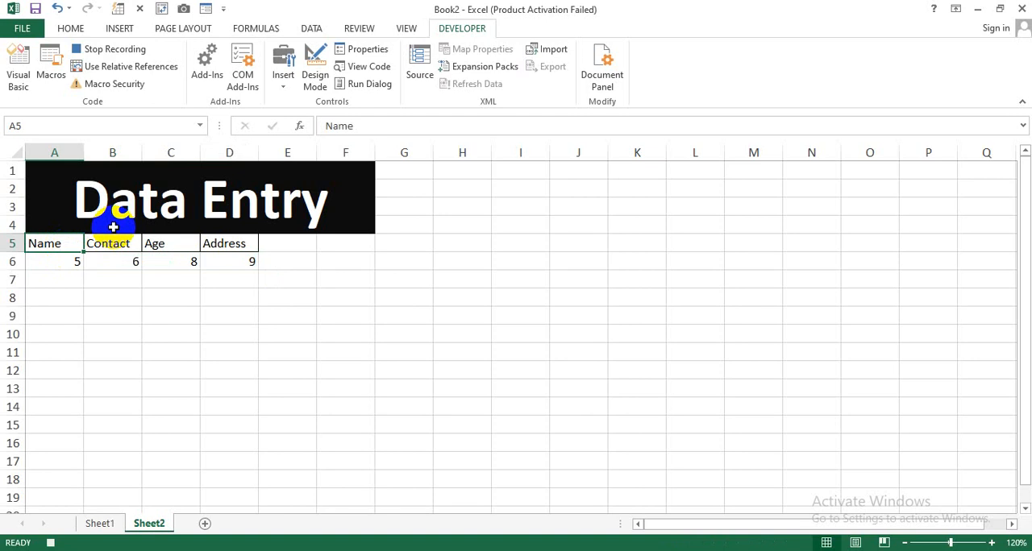
key(Down)
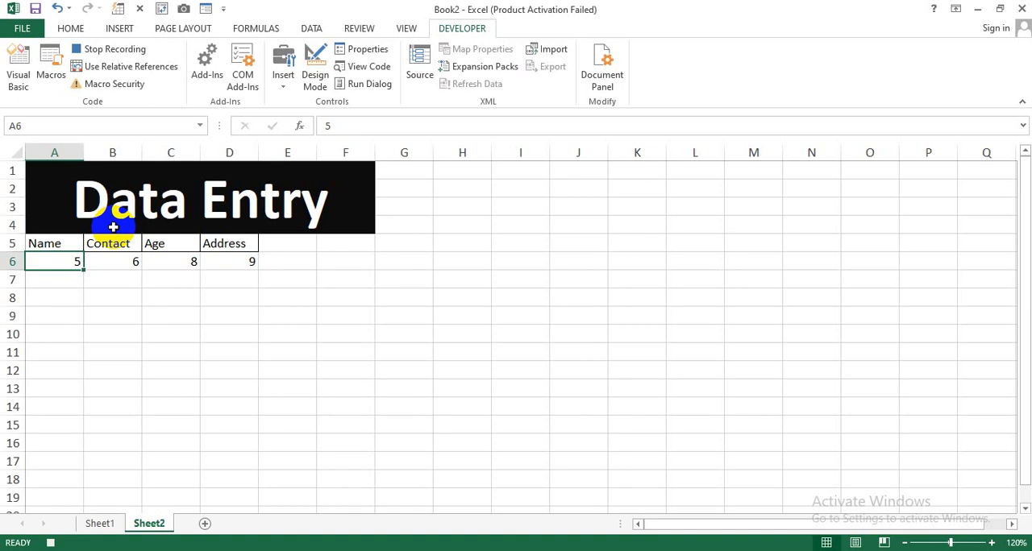
click(127, 70)
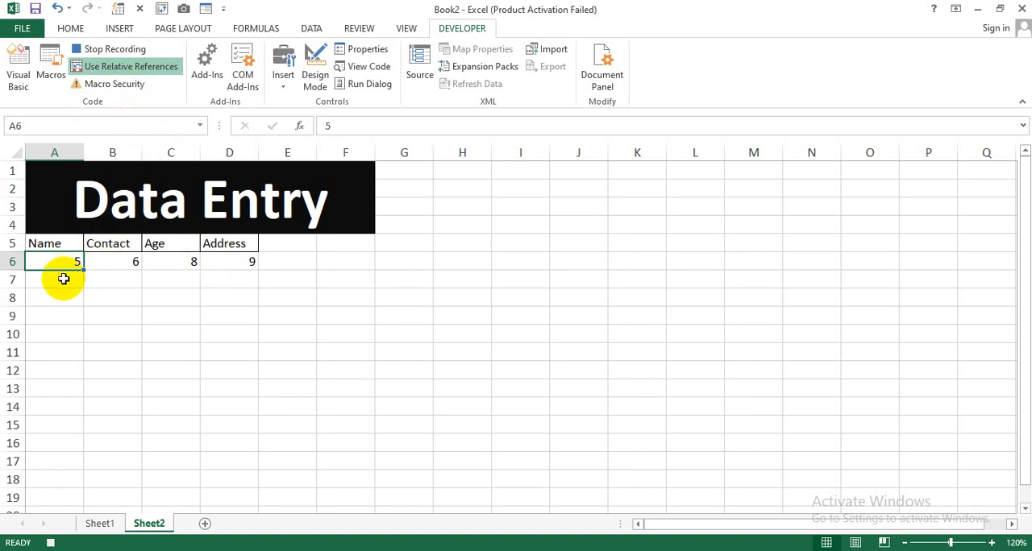
click(64, 279)
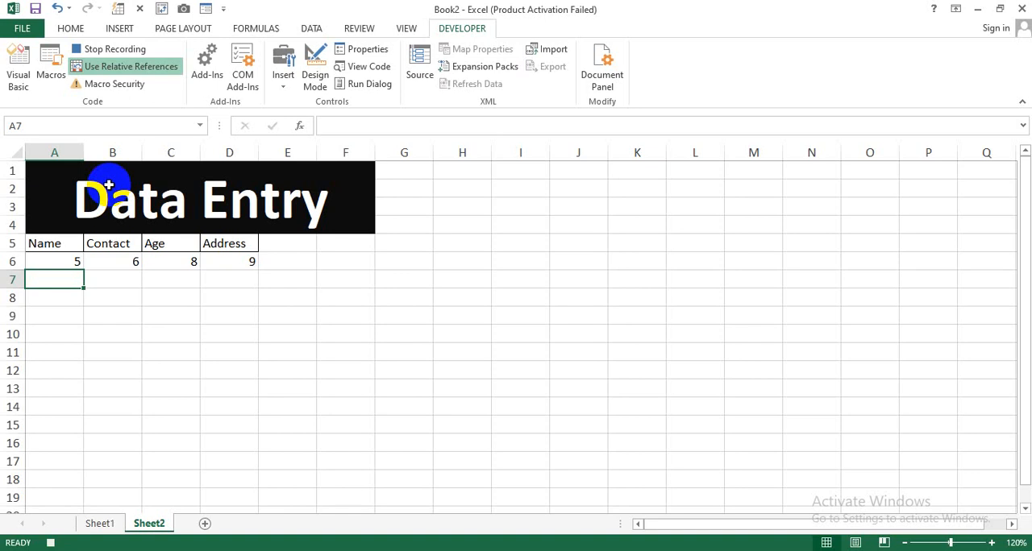
key(ctrl+v)
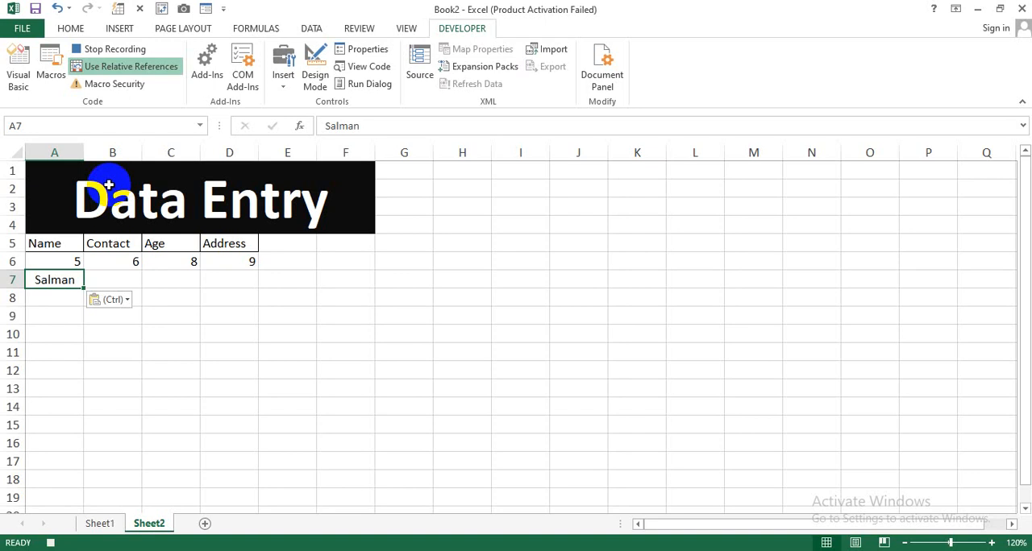
Move to Sheet2 cell B7 by relative reference, switch relative references off, and copy the Sheet1 contact entry in B6 into it
key(Tab)
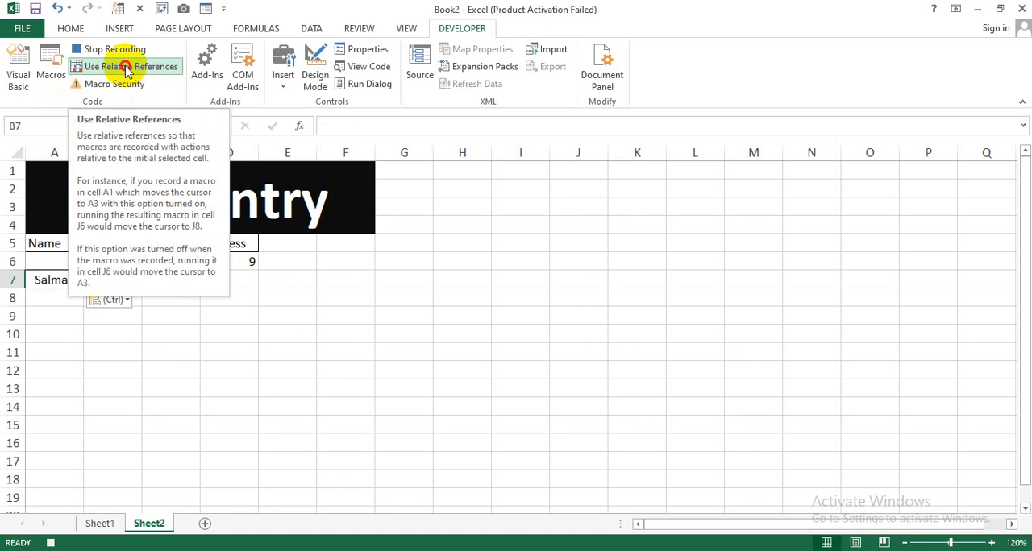
click(102, 523)
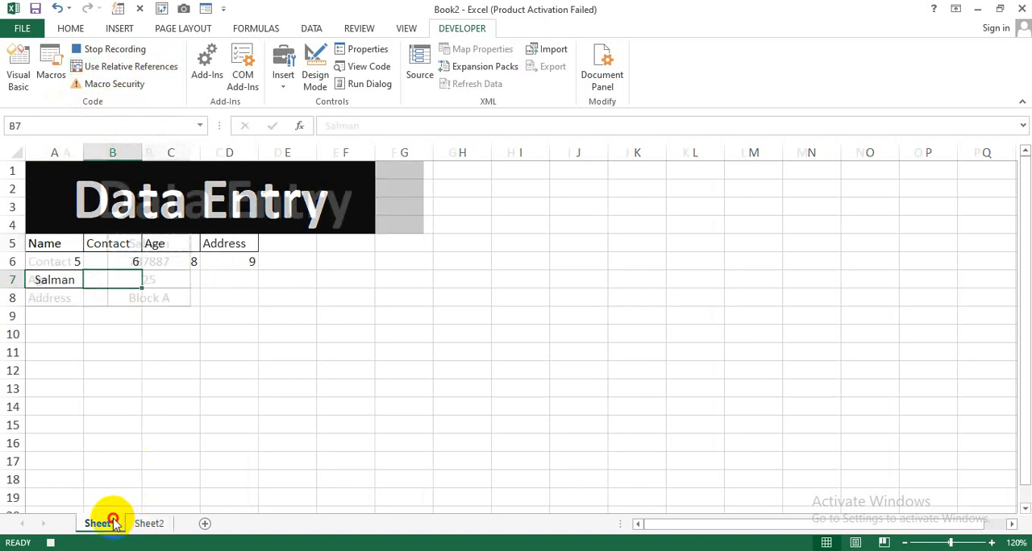
click(150, 263)
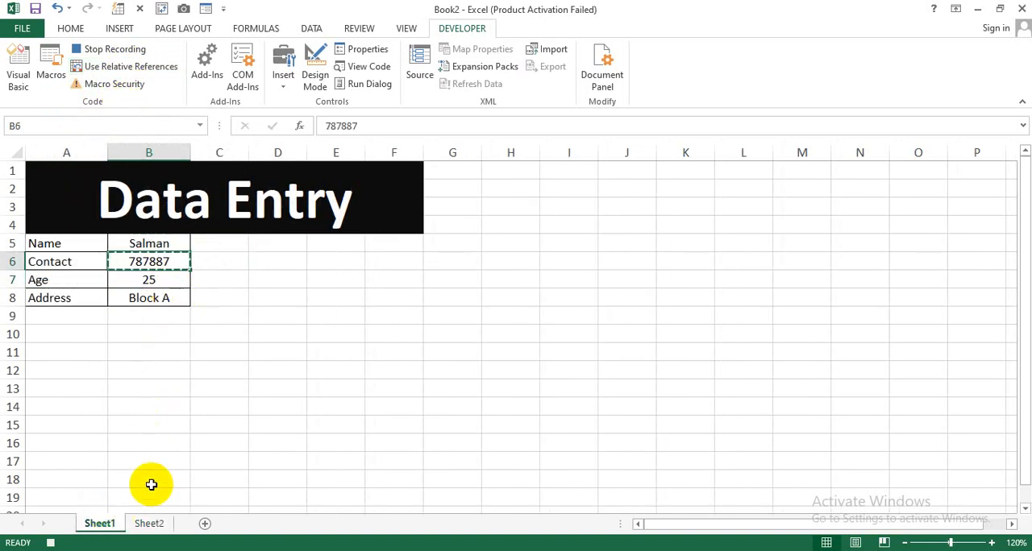
click(147, 523)
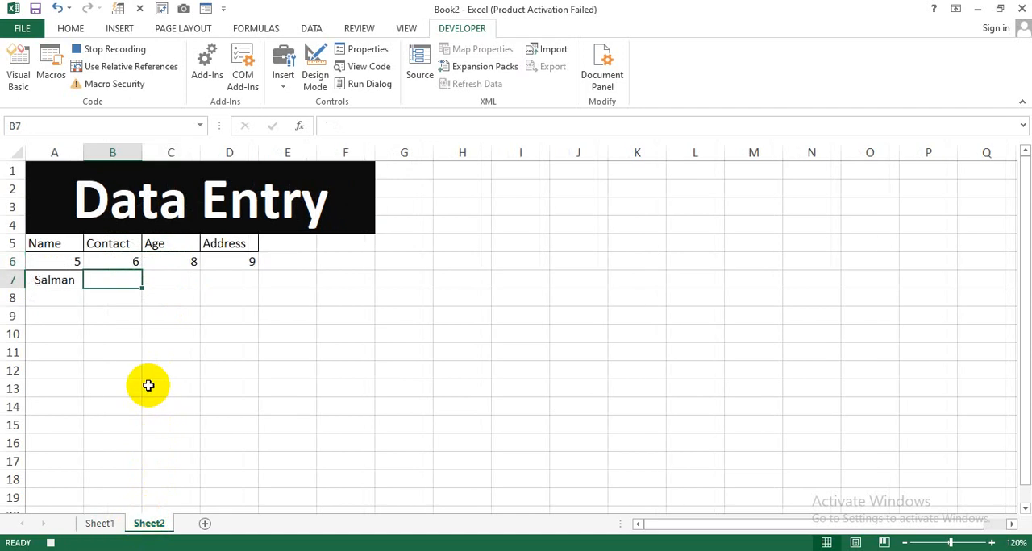
key(ctrl+v)
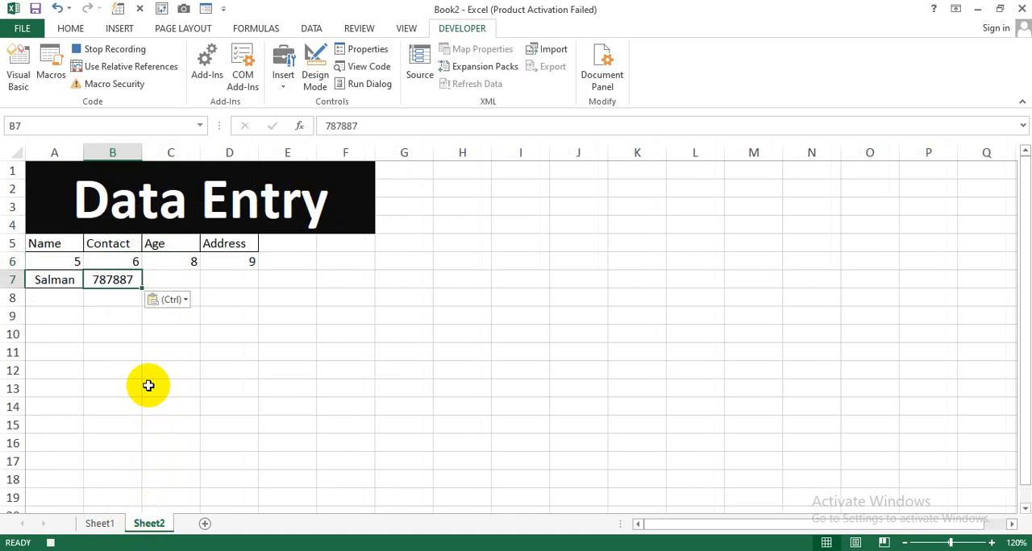
Record the move to Sheet2 cell C7 with relative references on only for that move, and copy the Sheet1 age entry in B7 into it
click(122, 71)
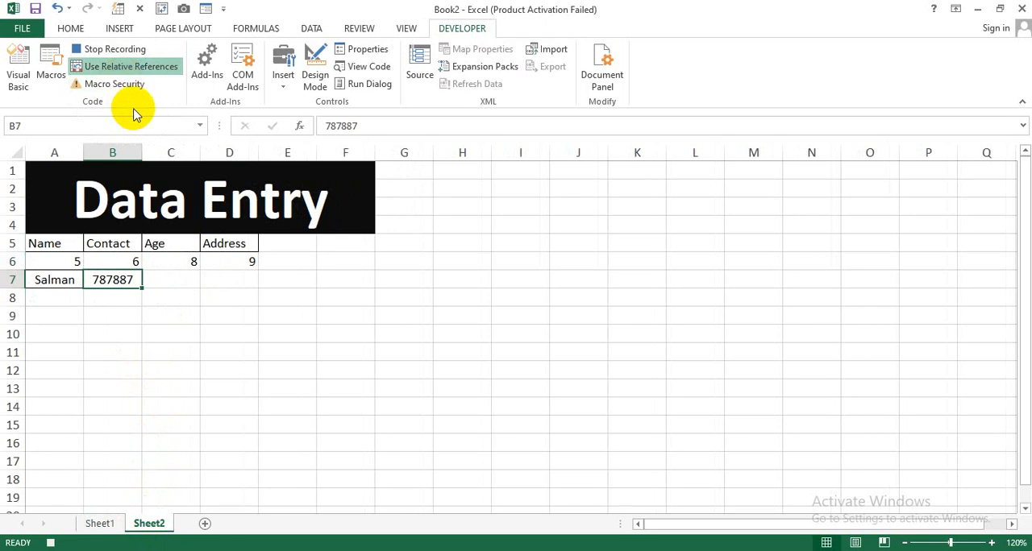
key(Tab)
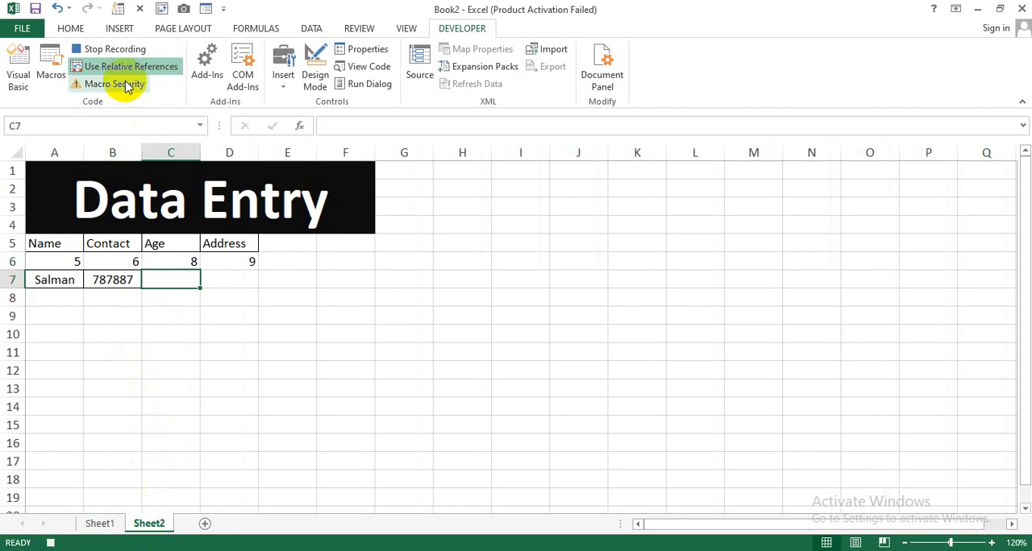
click(127, 71)
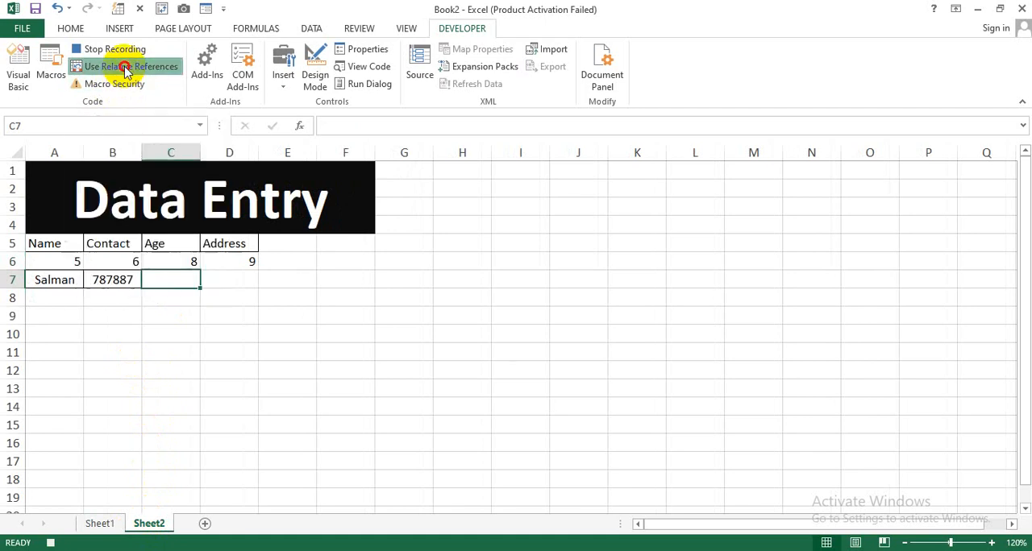
click(100, 524)
click(158, 283)
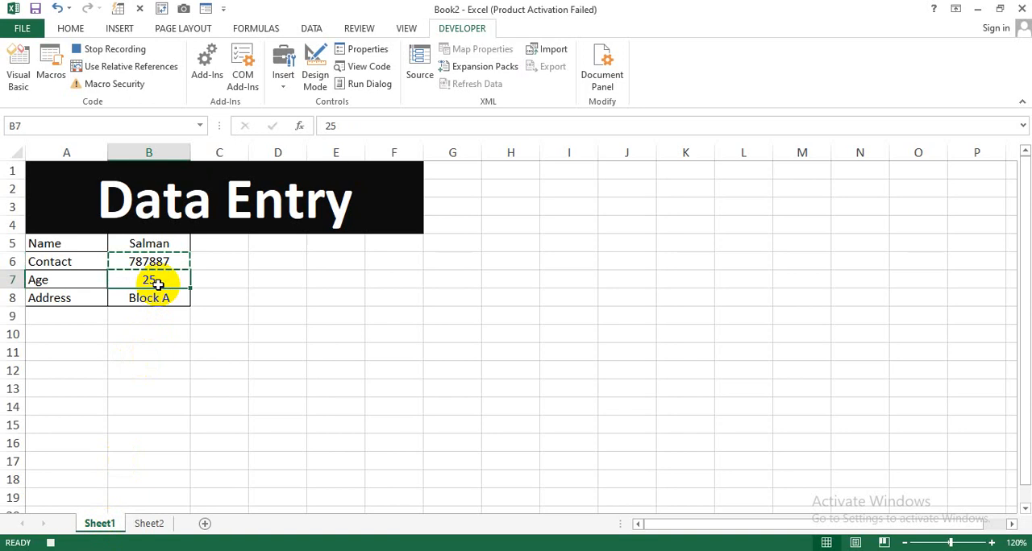
key(ctrl+c)
click(149, 524)
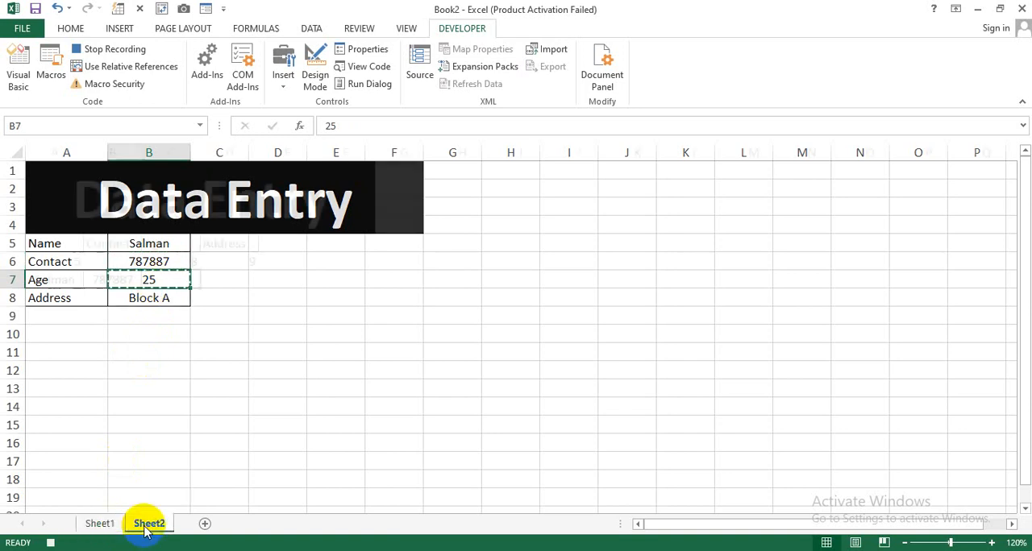
key(ctrl+v)
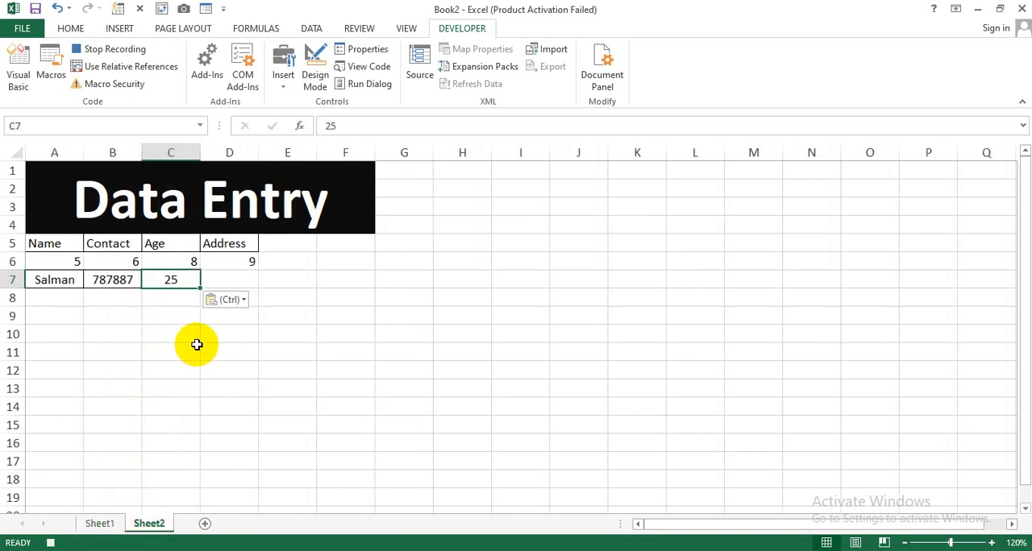
Move to Sheet2 cell D7 with relative references on for that move only, and paste the Sheet1 address entry from B8 there
click(129, 69)
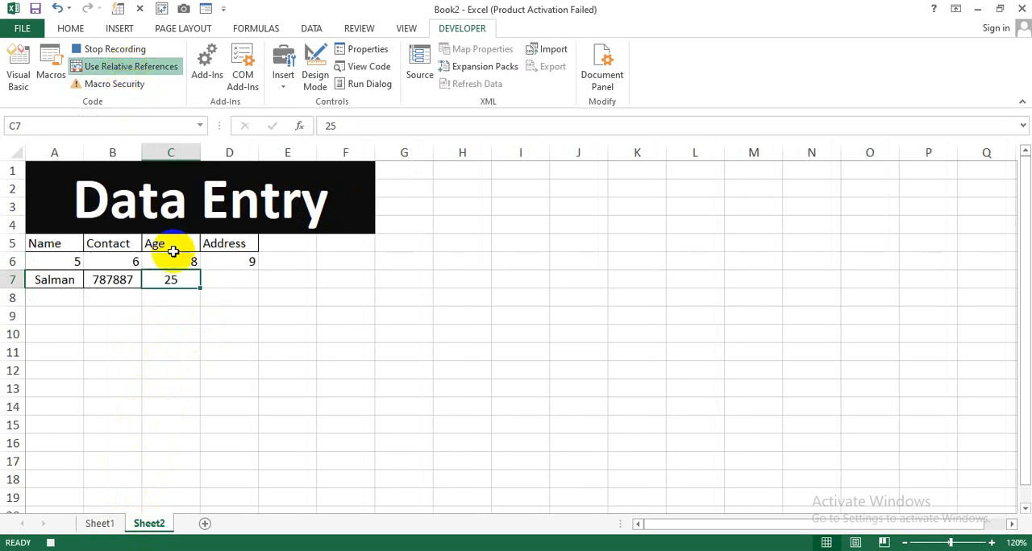
key(Tab)
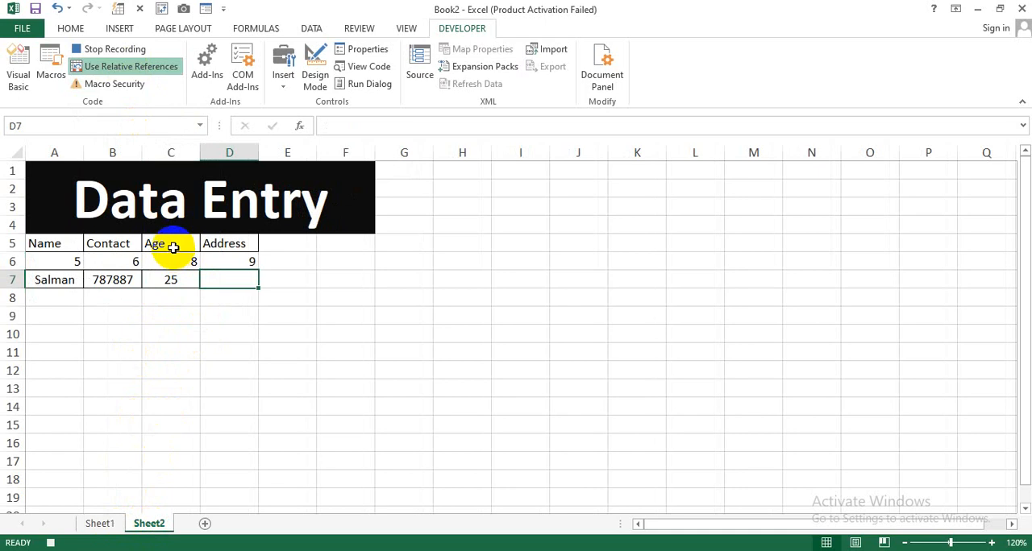
click(131, 71)
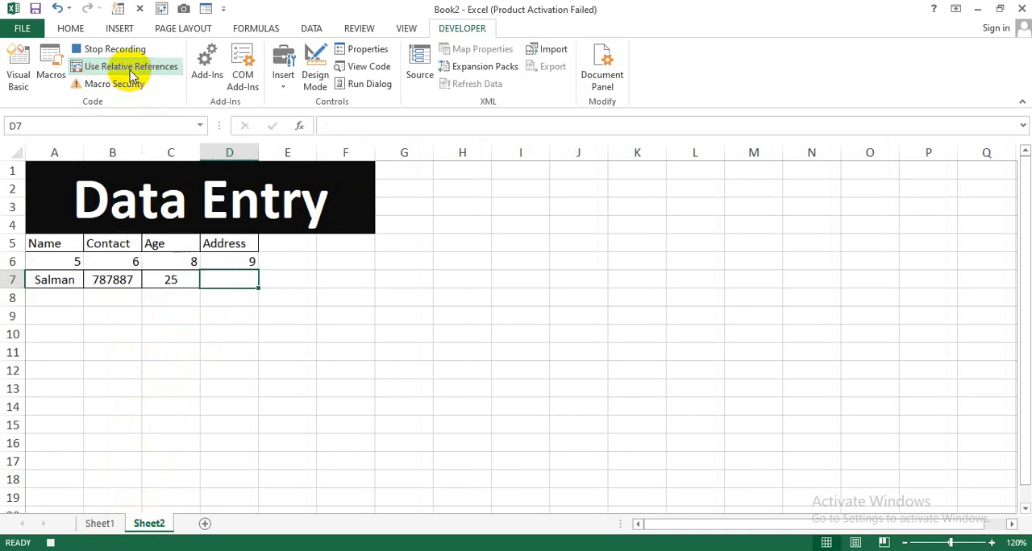
click(104, 524)
click(139, 298)
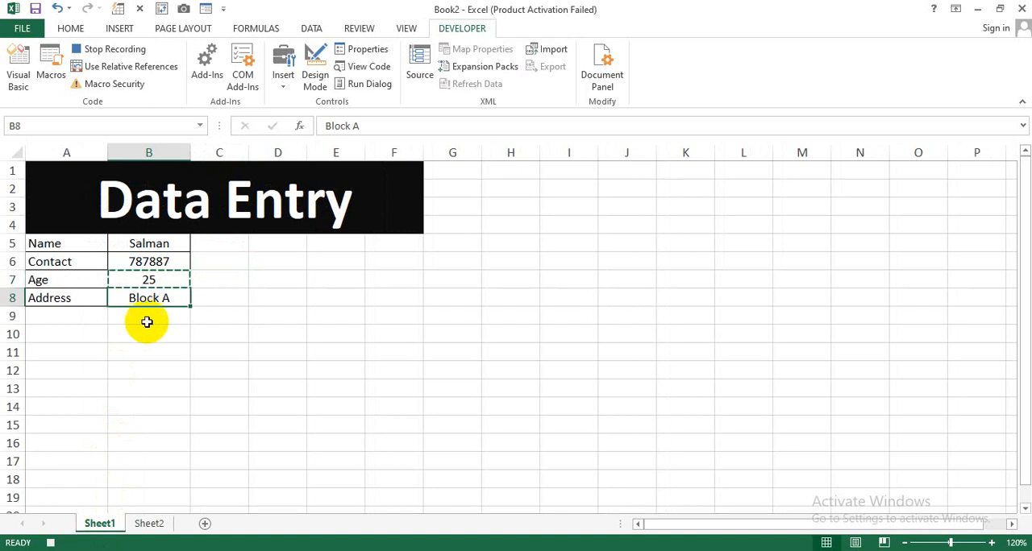
key(ctrl+c)
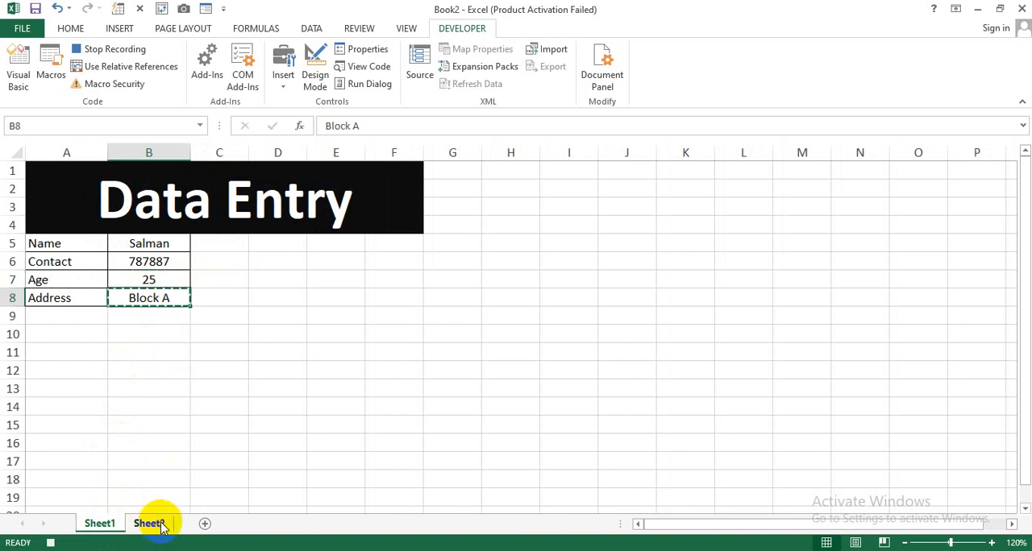
click(149, 523)
key(ctrl+v)
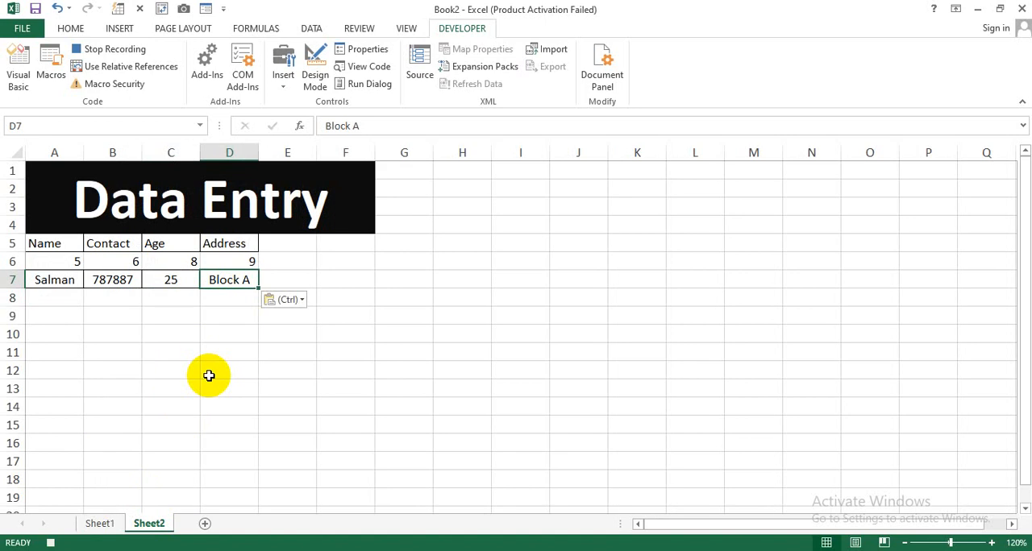
Clear the Sheet1 form entries in B5:B8, select B5 and stop recording the macro
click(101, 522)
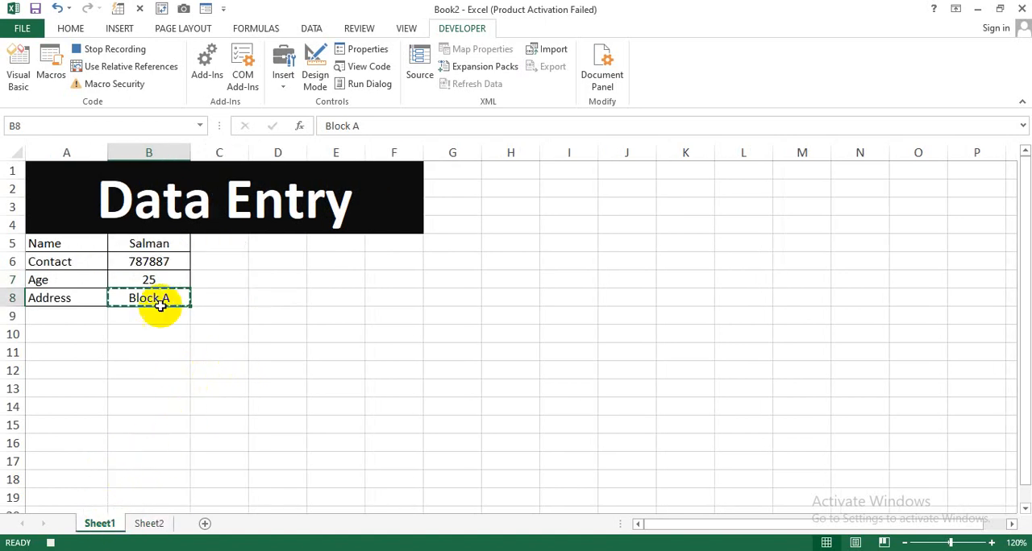
drag(162, 297, 157, 244)
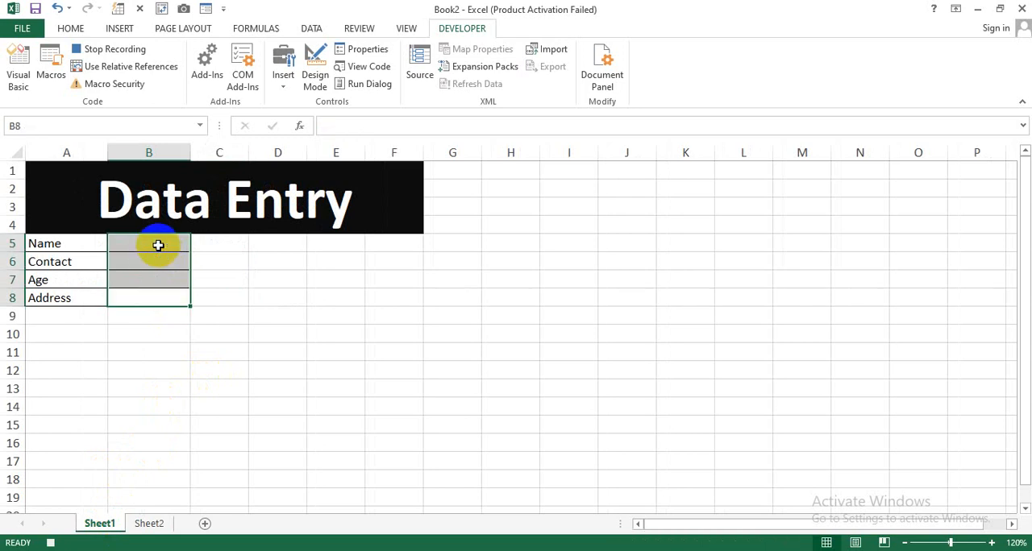
click(157, 246)
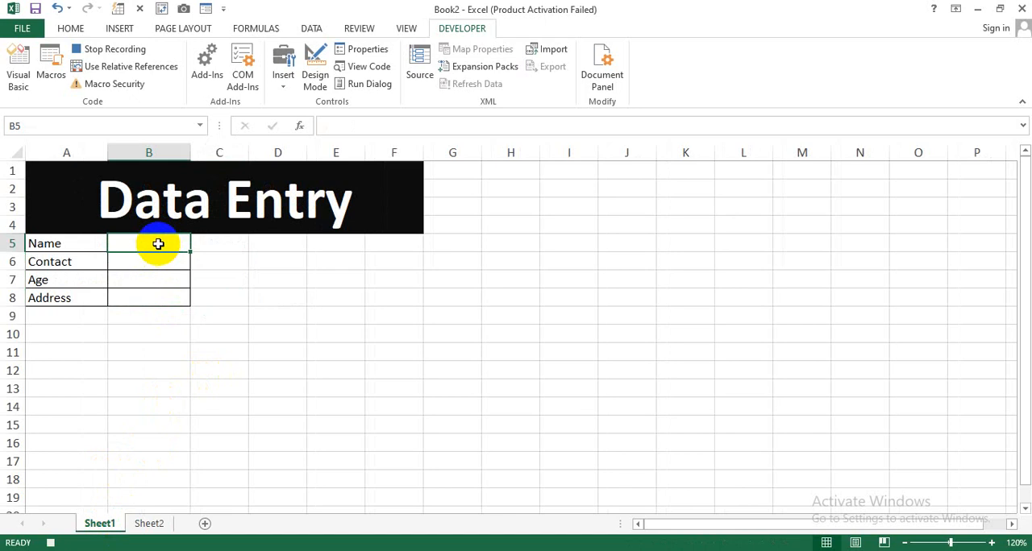
click(113, 50)
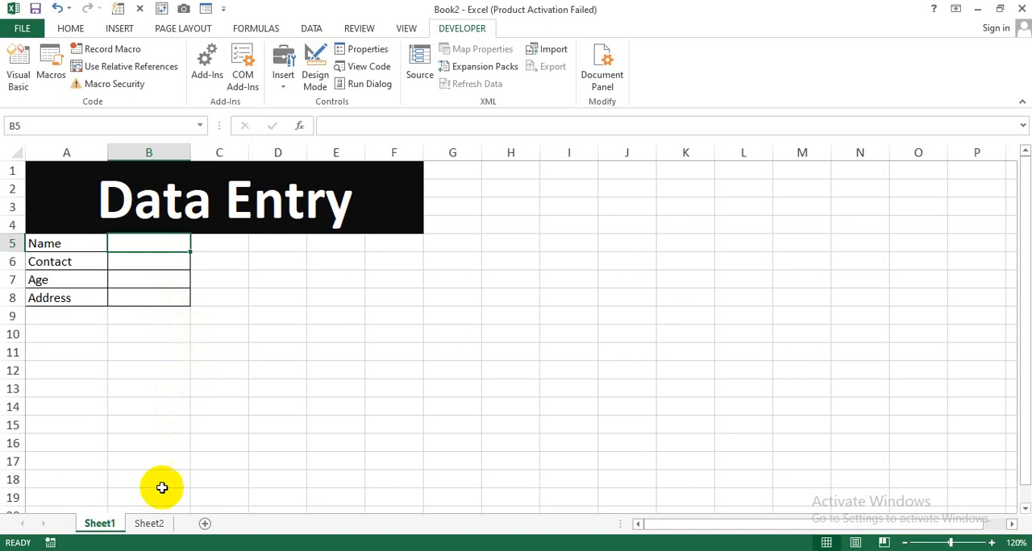
Fill the Sheet1 form with a second person's name, contact number, age 30 and address, and run the My_Data macro
click(148, 523)
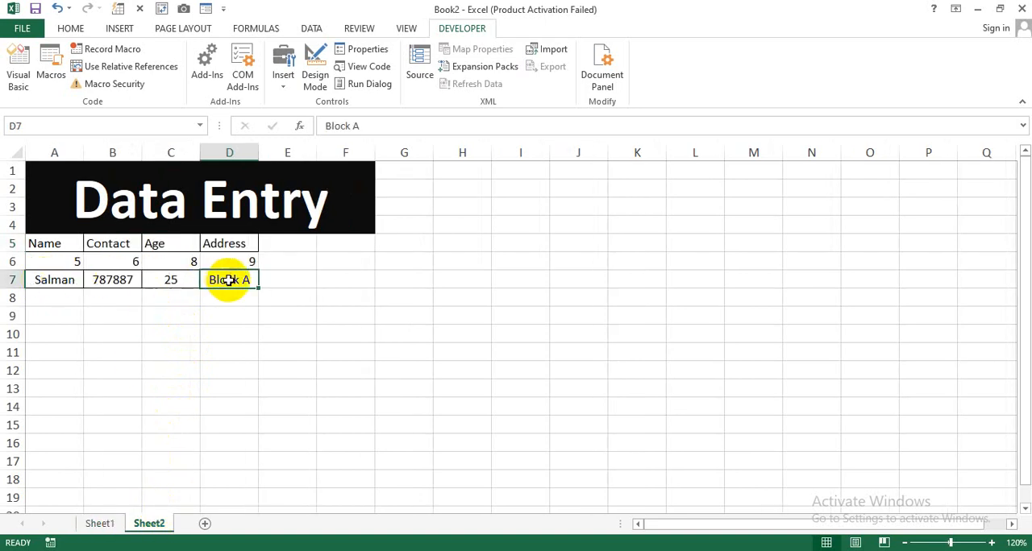
click(104, 523)
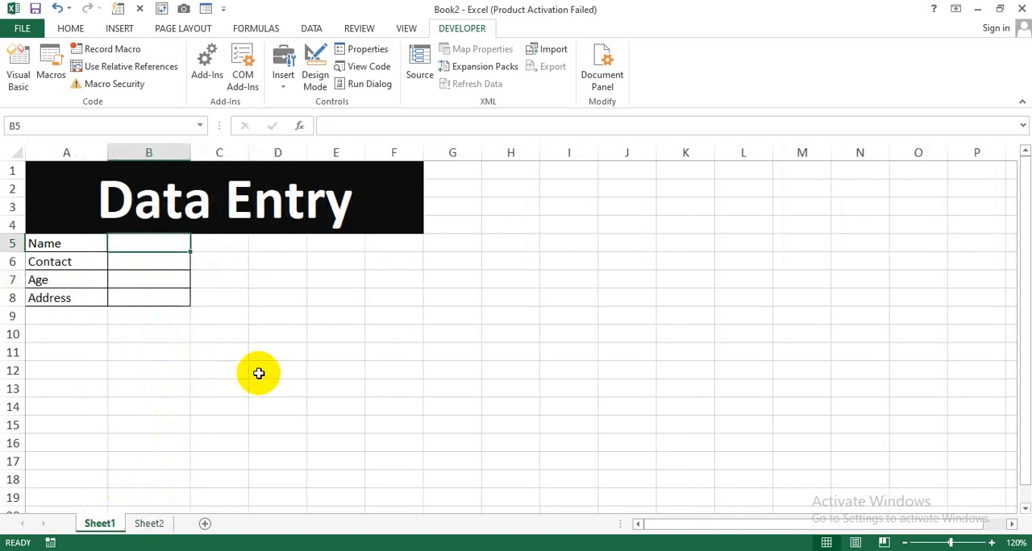
text(Hammad)
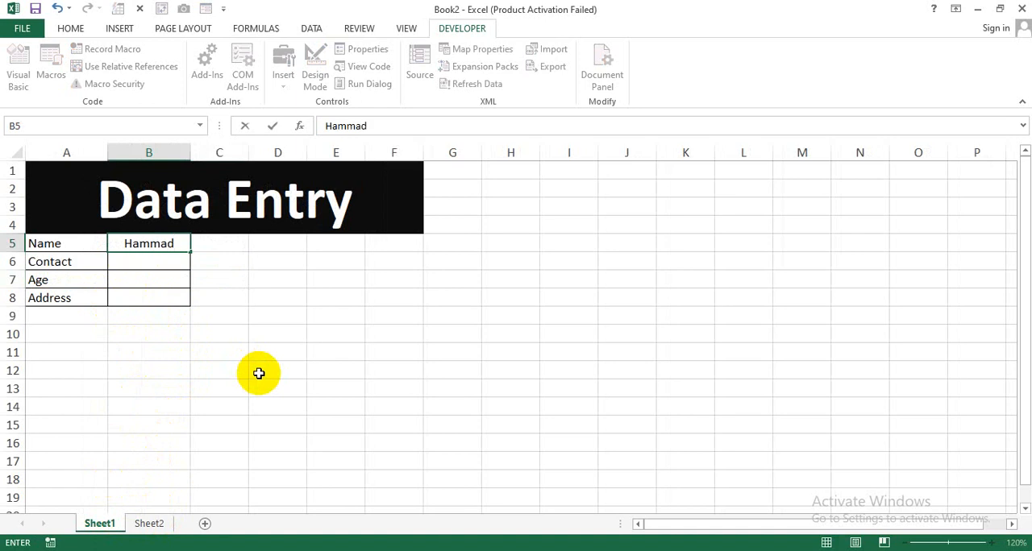
key(Return)
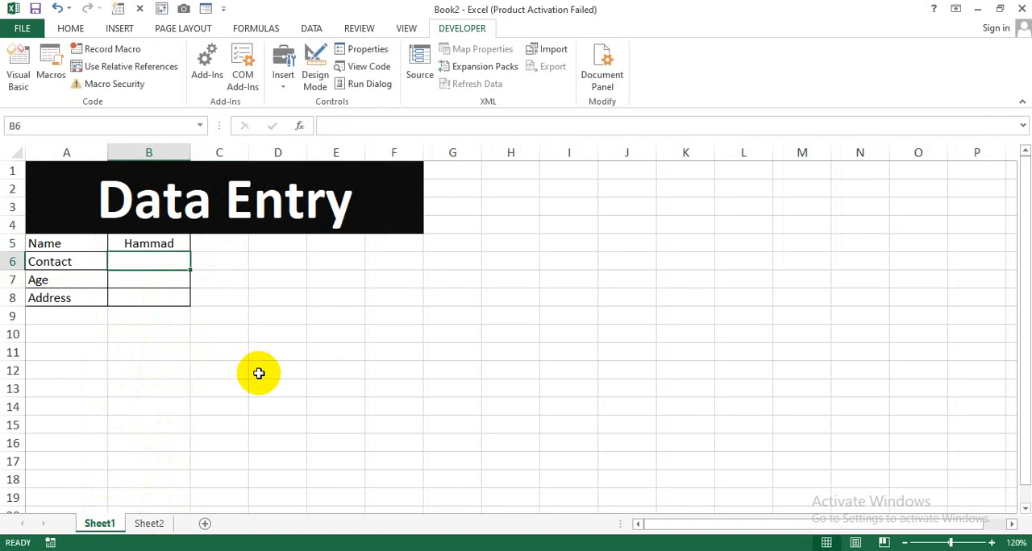
text(8989898)
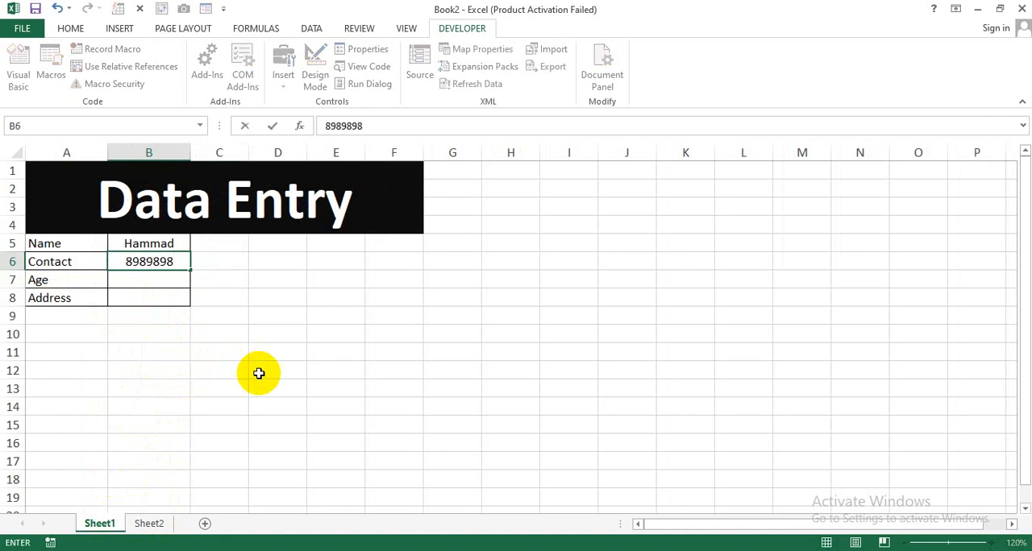
key(Return)
text(30)
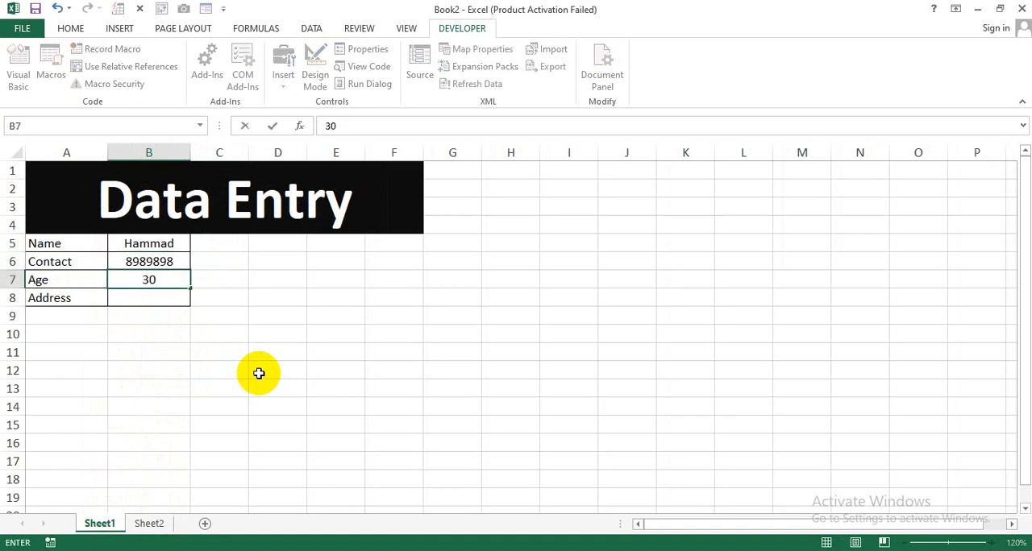
key(Return)
text(Block)
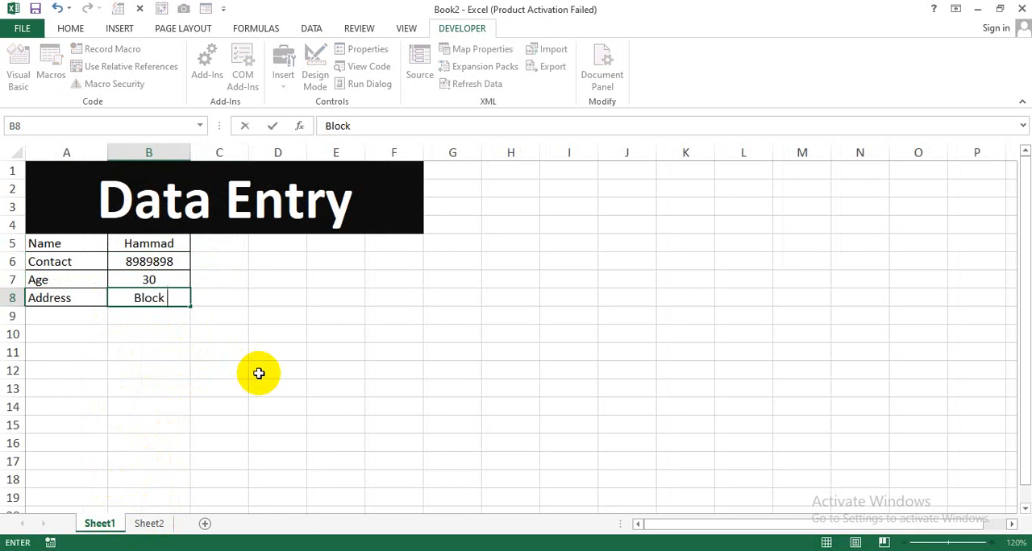
text( B)
key(Return)
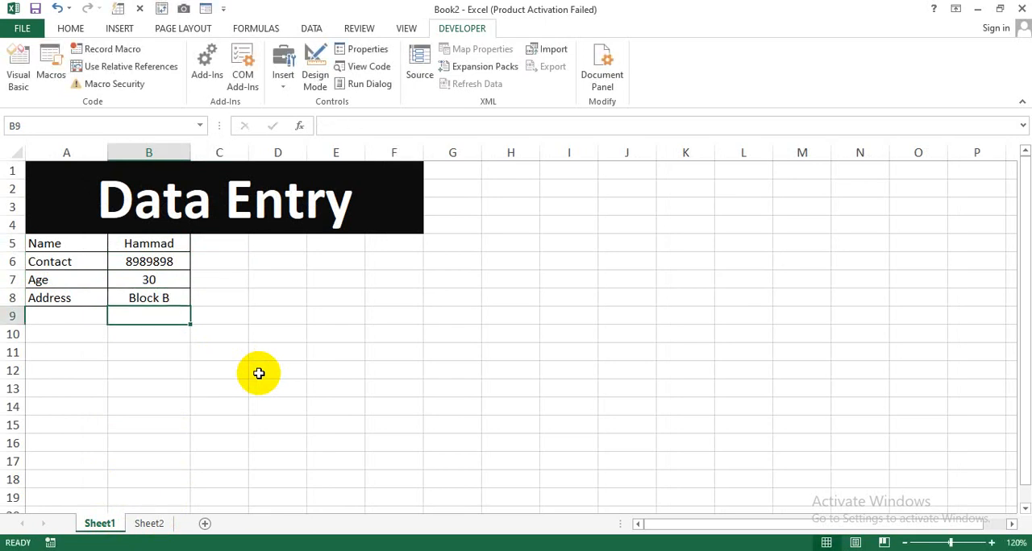
key(ctrl+q)
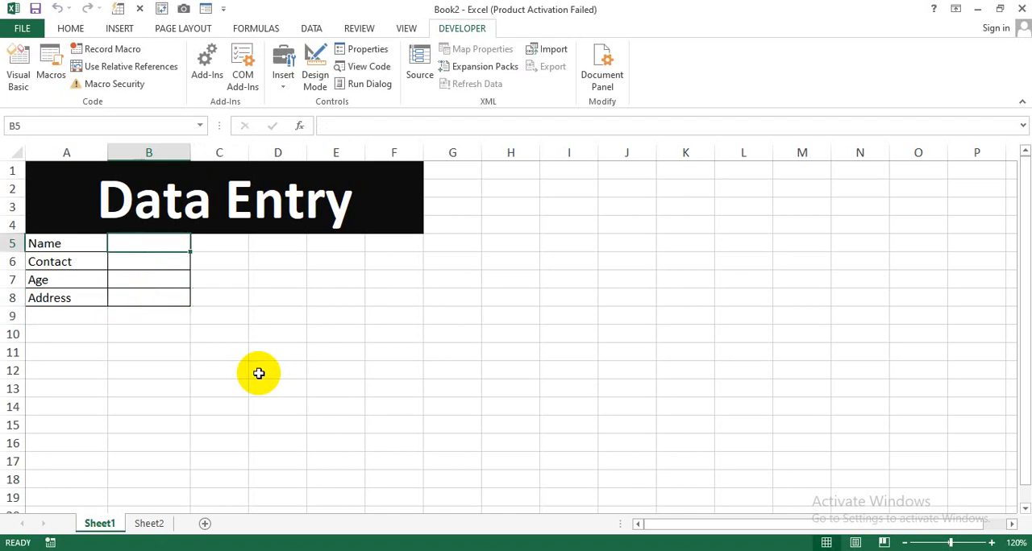
Delete the placeholder row 6, holding 5, 6, 8 and 9, from the Sheet2 table
click(150, 524)
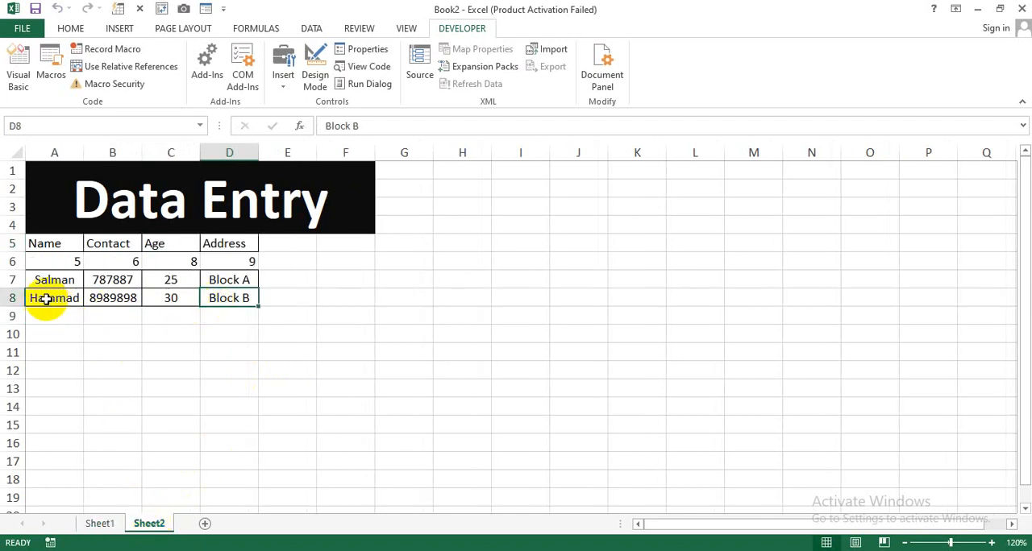
click(13, 262)
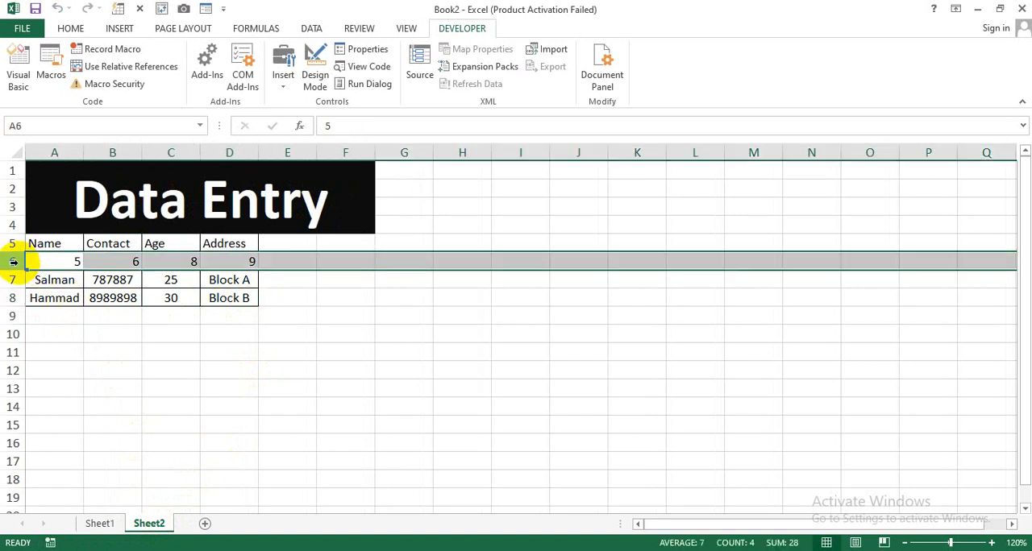
click(70, 29)
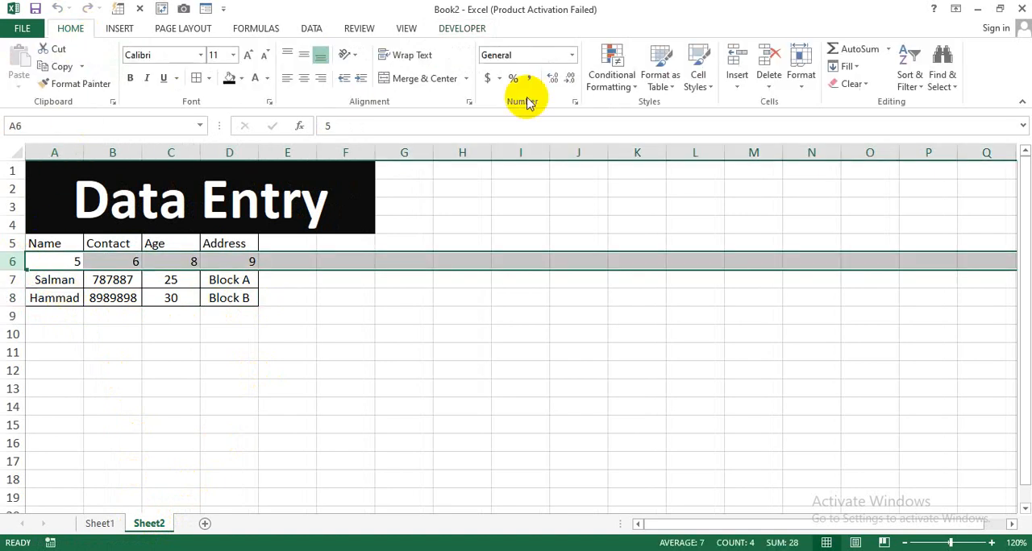
click(733, 79)
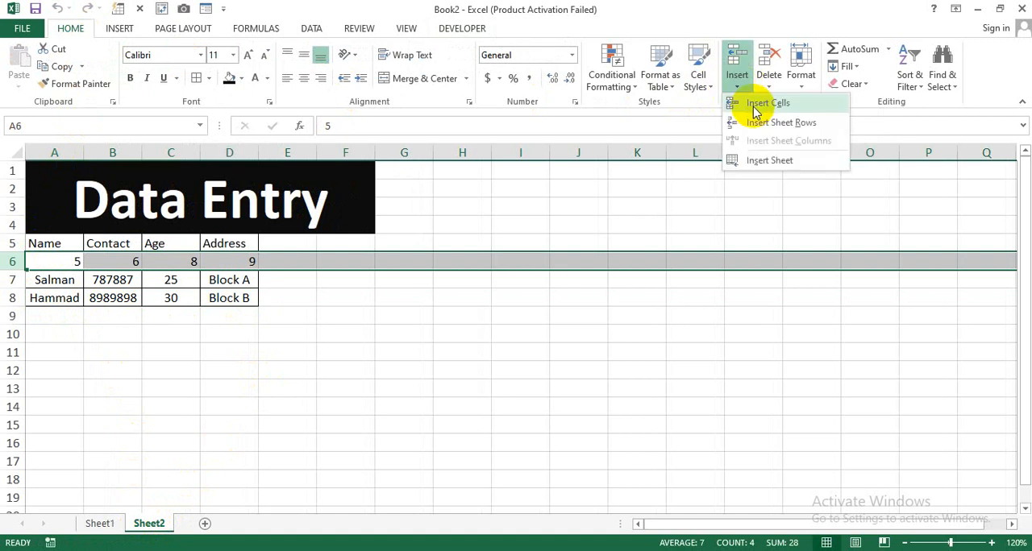
click(767, 76)
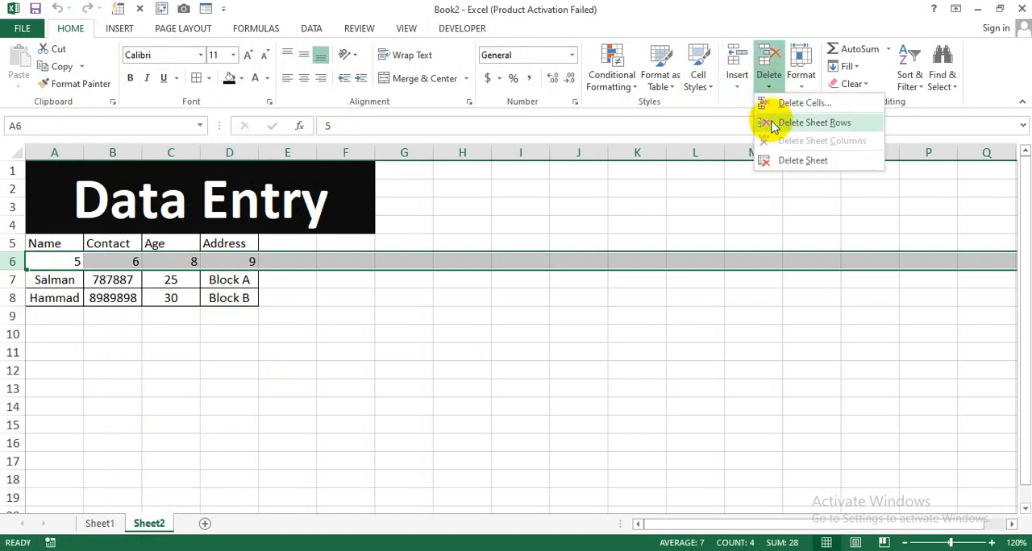
click(290, 257)
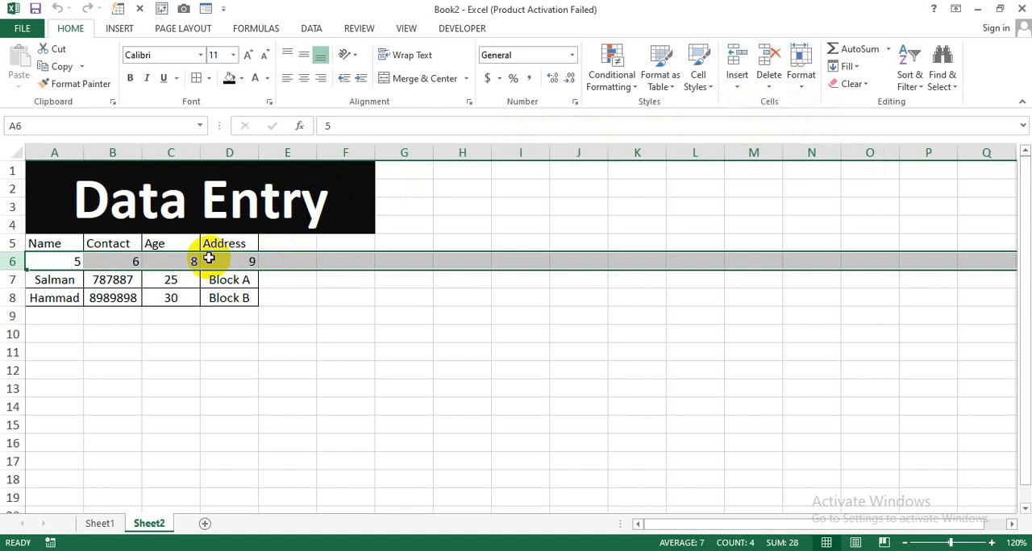
key(ctrl+minus)
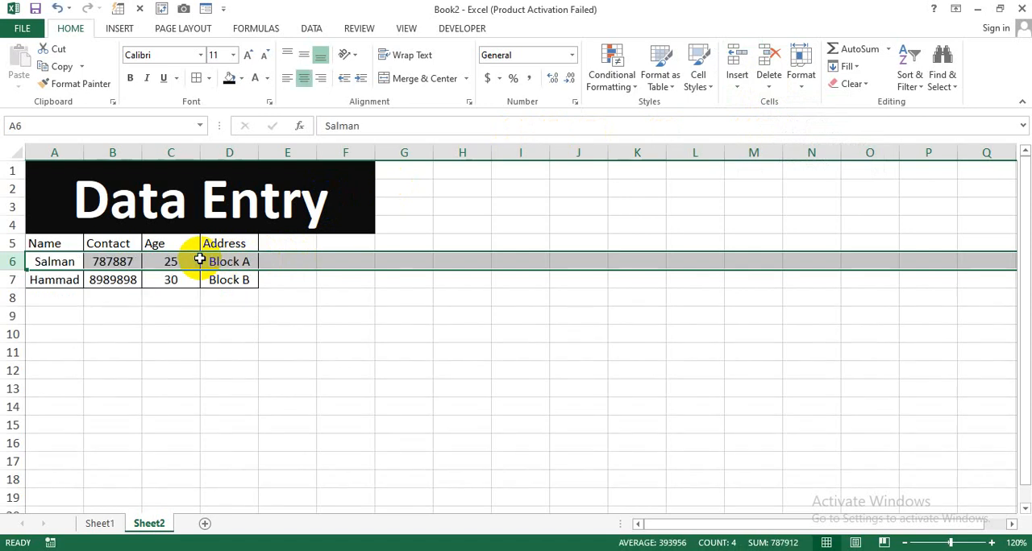
click(87, 295)
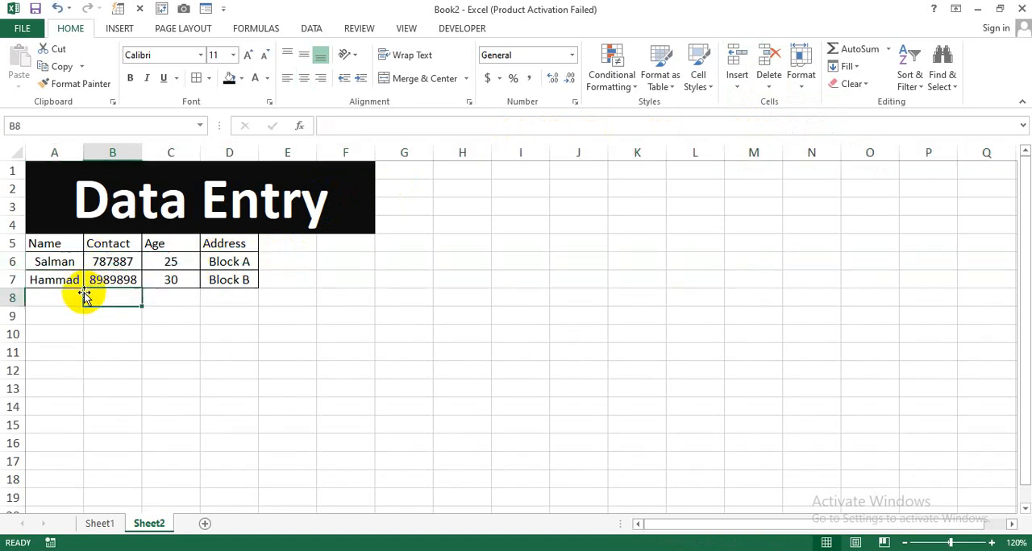
Fill the Sheet1 form with a third person's name, contact number, age 32 and address
click(100, 524)
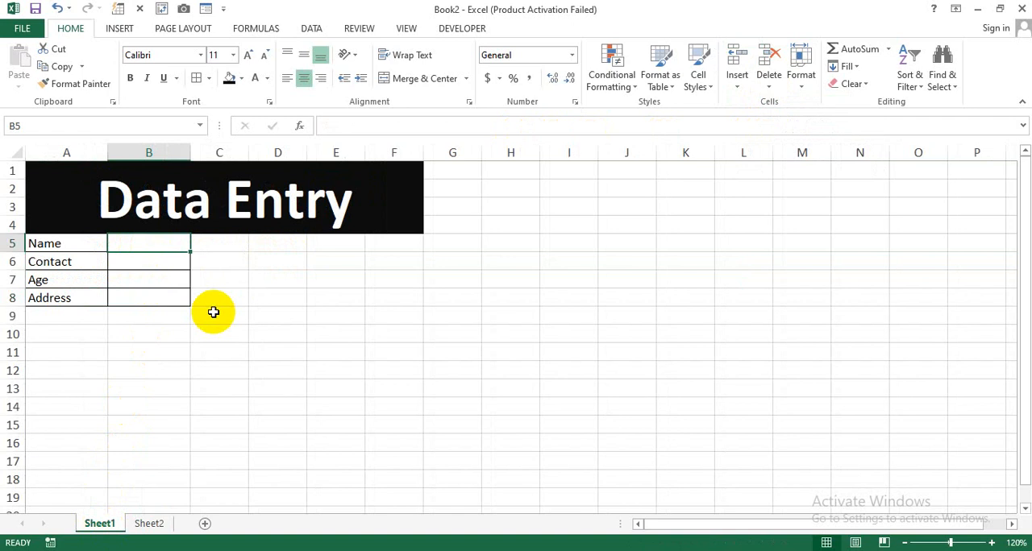
text(Imra)
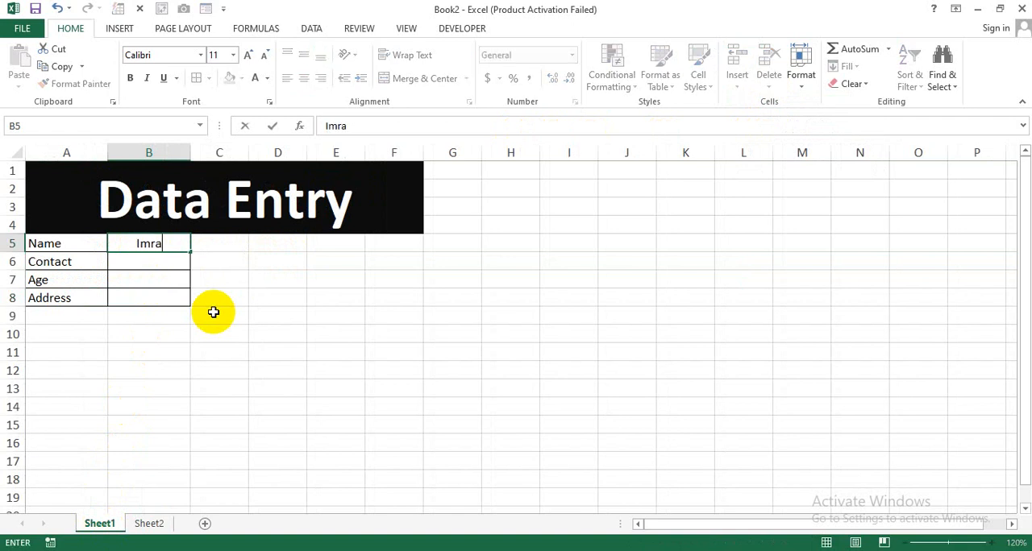
text(n)
key(Return)
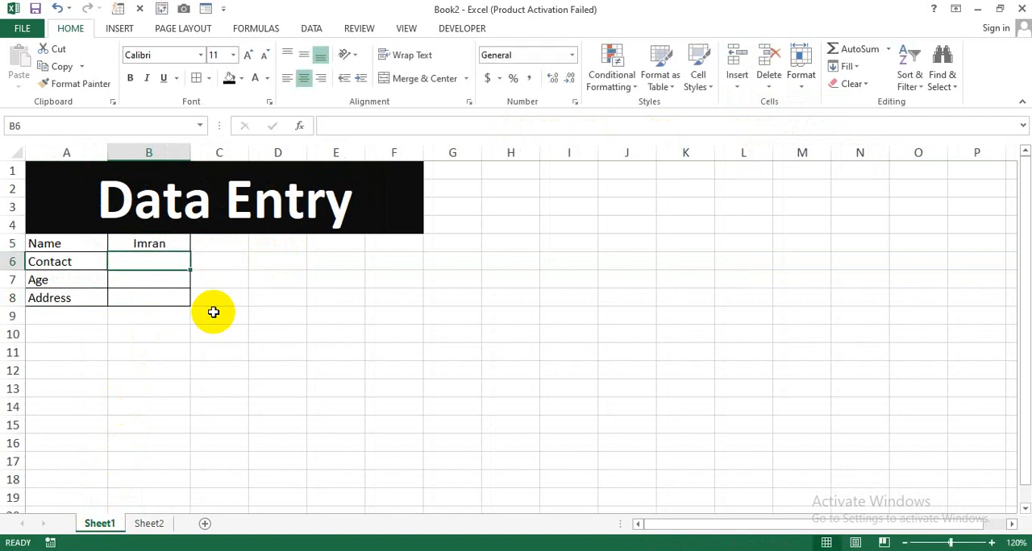
text(858585)
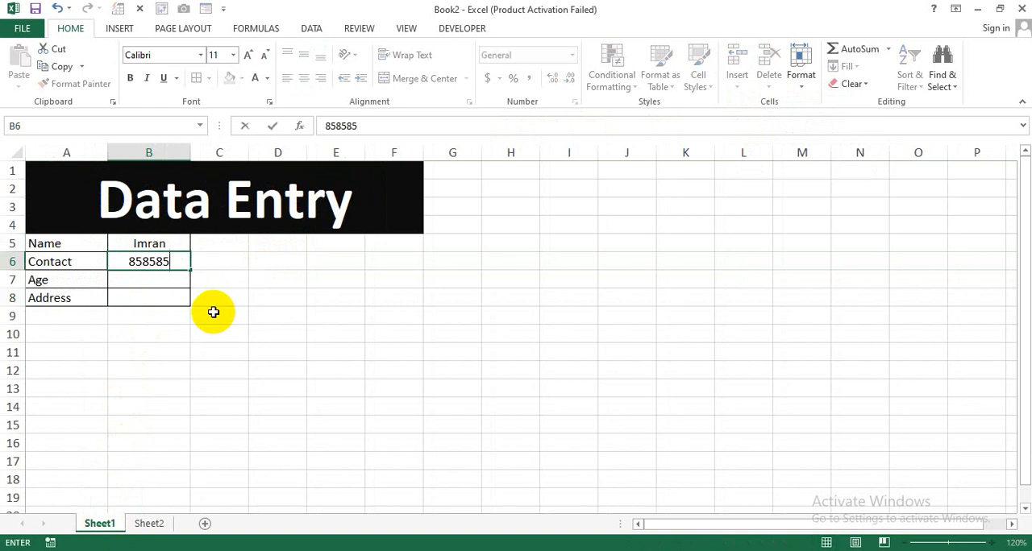
key(Return)
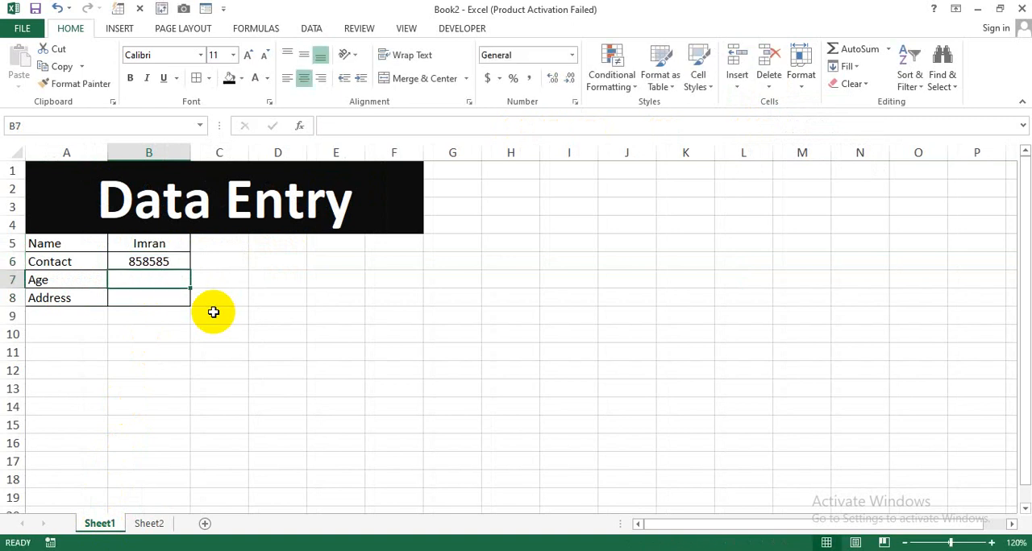
text(32)
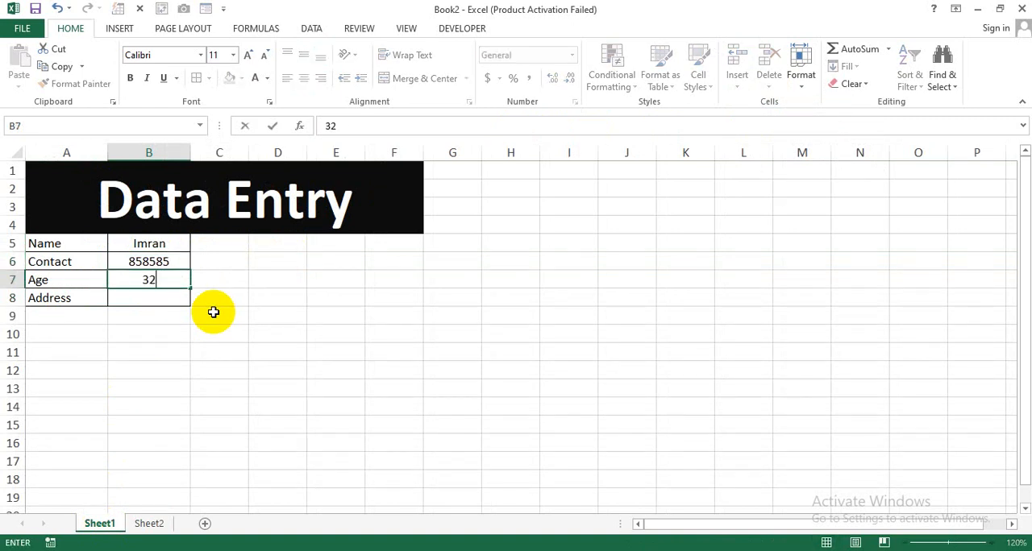
key(Return)
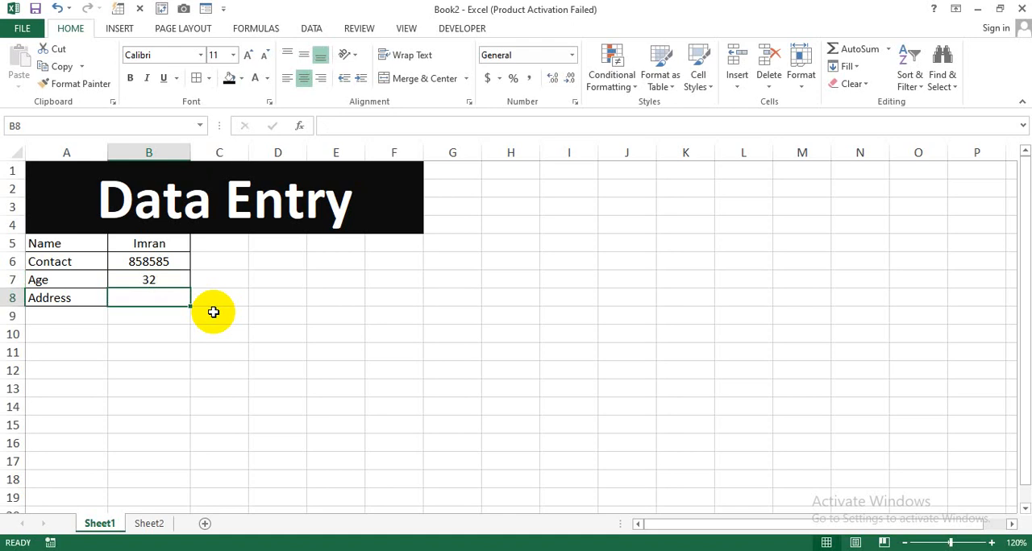
text(Block C)
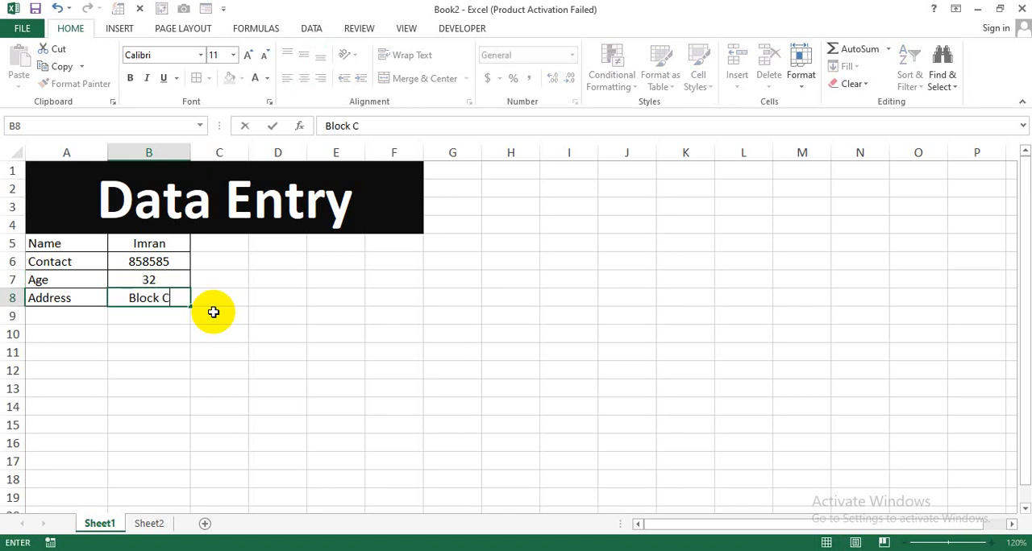
key(Return)
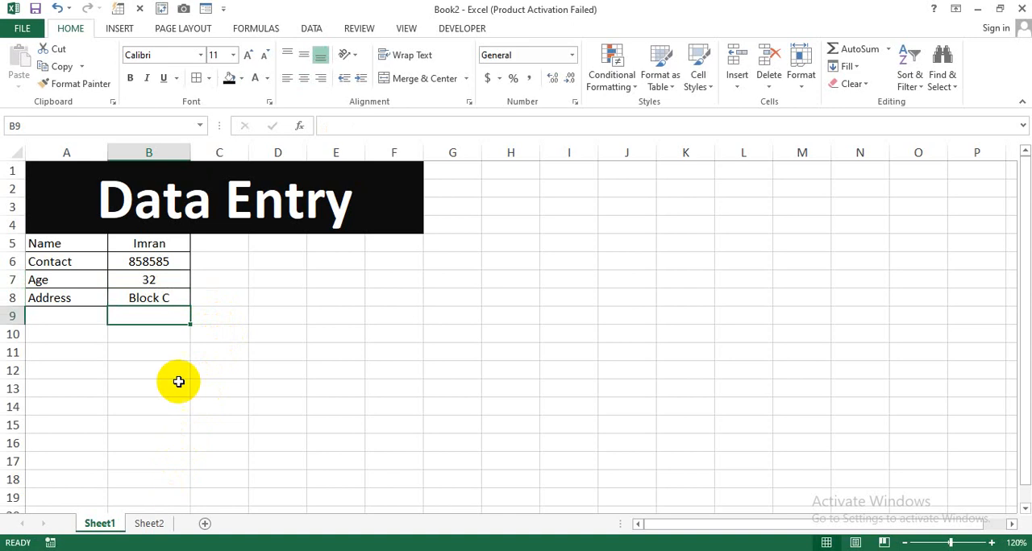
Draw a form control button beside the Sheet1 form, over about D7:F9, and assign the My_Data macro to it
click(161, 526)
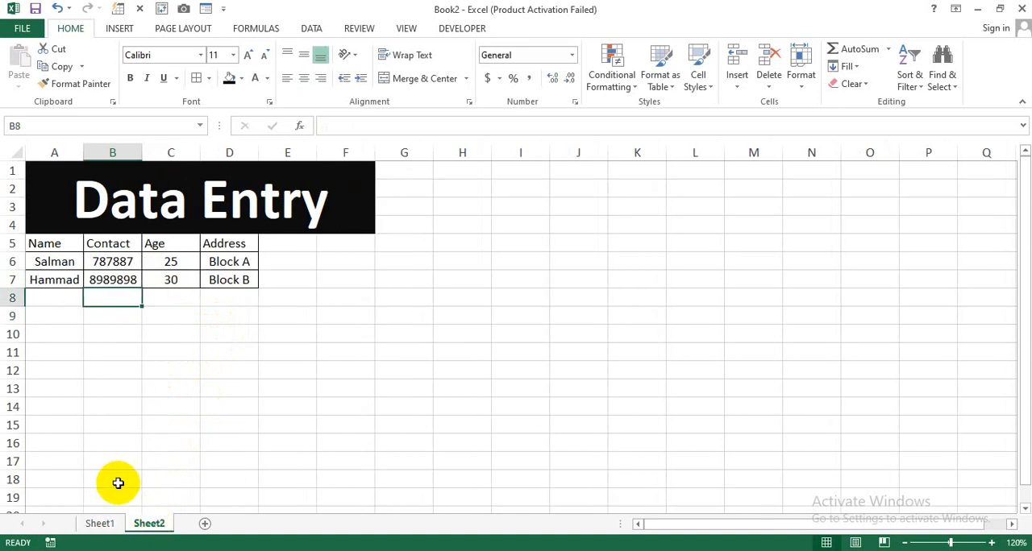
click(100, 524)
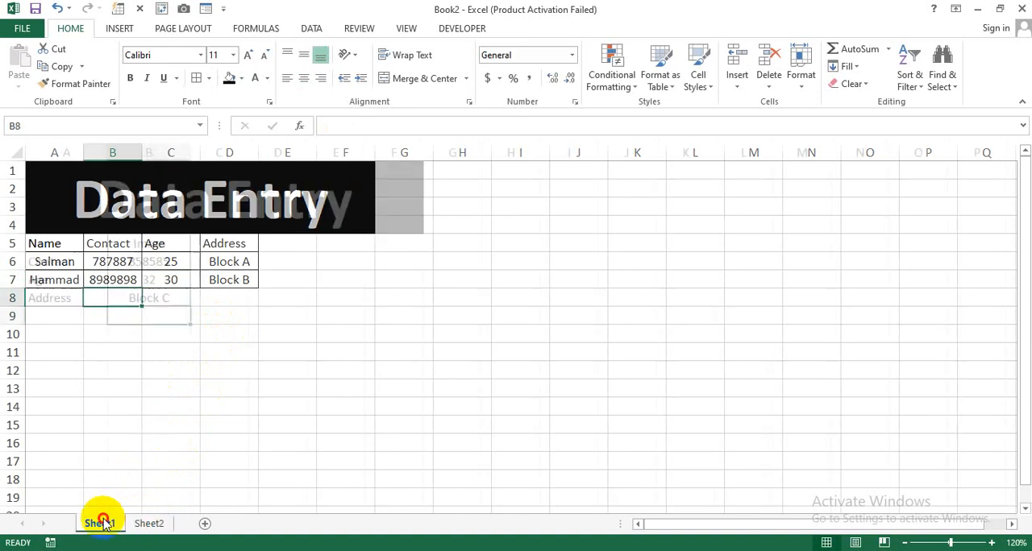
click(130, 29)
click(463, 31)
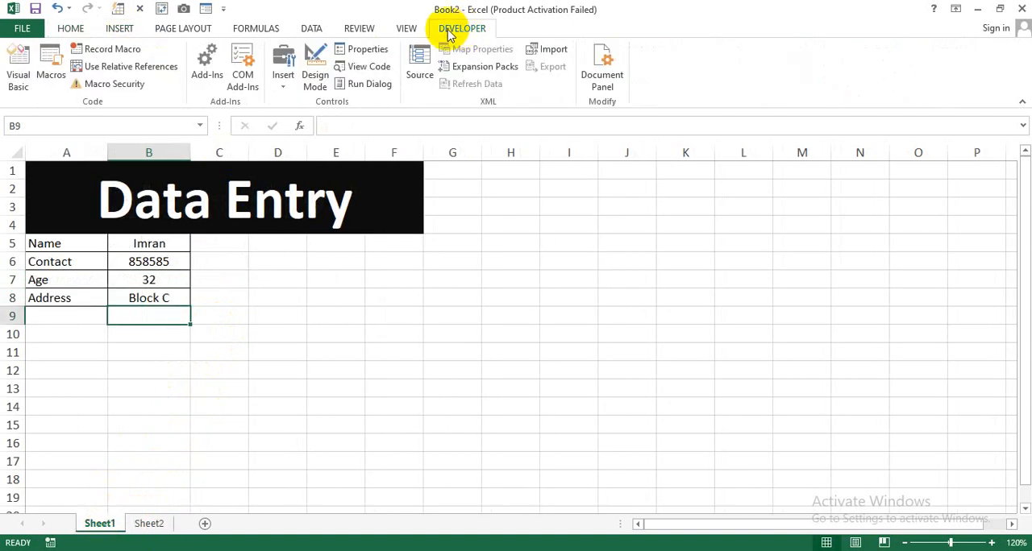
click(287, 80)
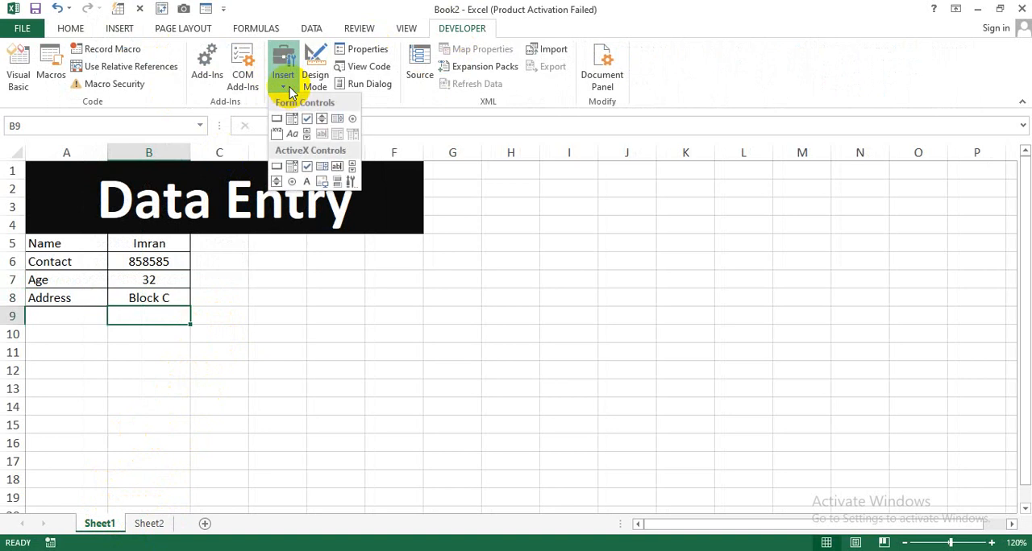
click(276, 122)
drag(294, 275, 408, 311)
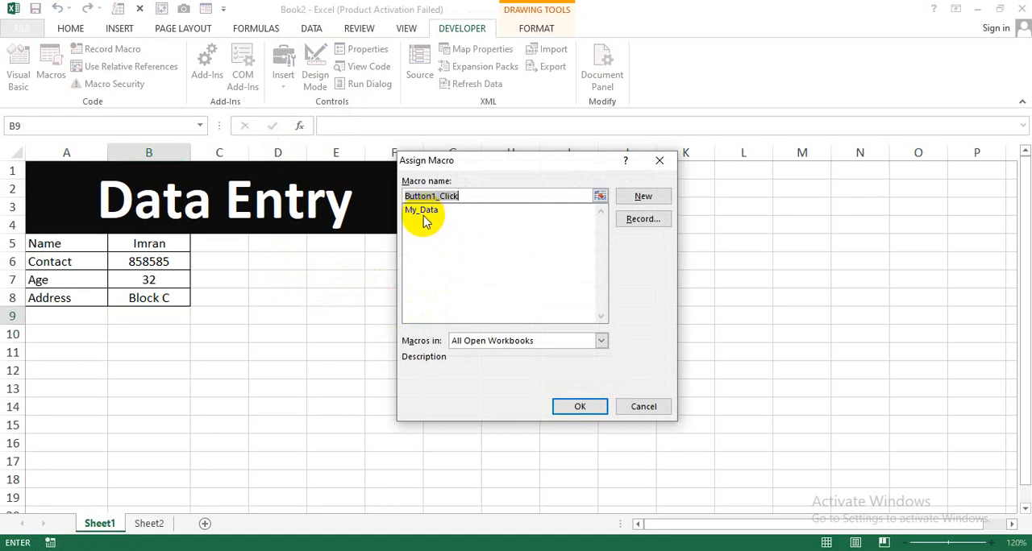
click(423, 211)
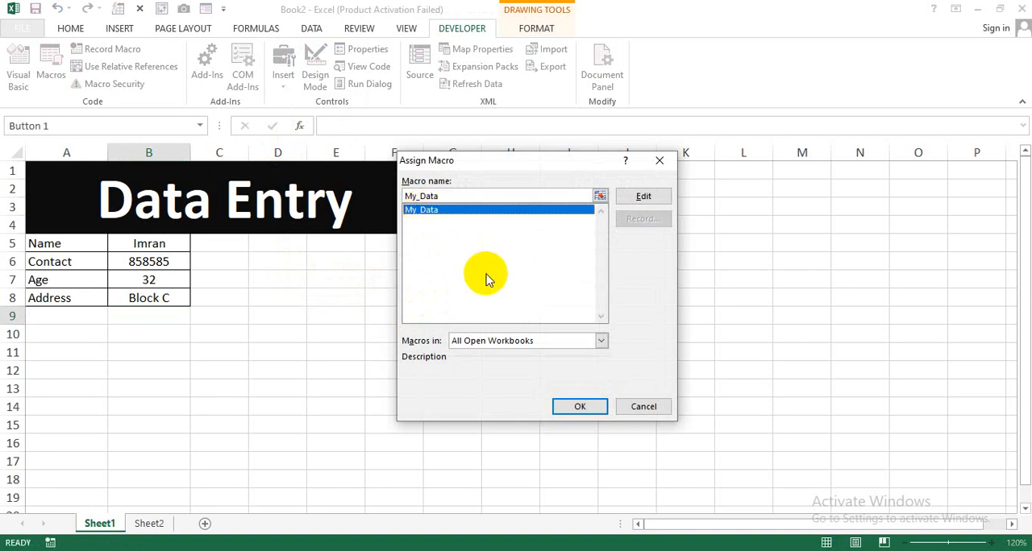
click(577, 406)
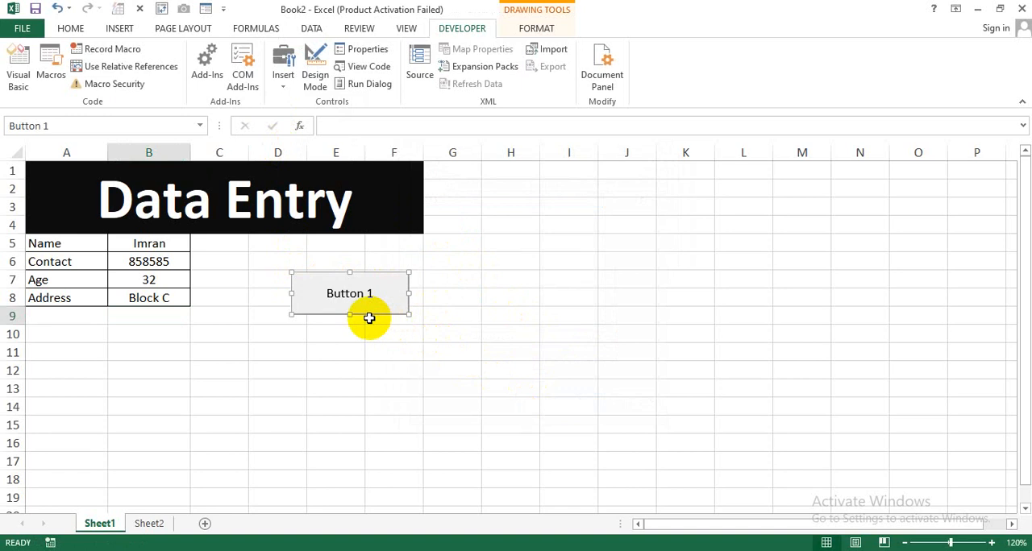
Change the new button's label to Submit and deselect the button
click(367, 295)
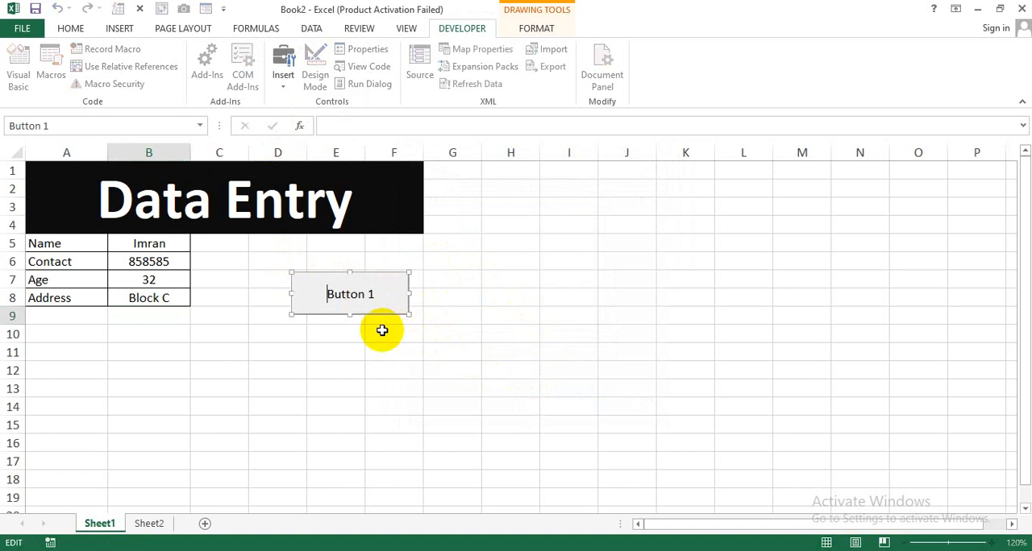
key(Delete)
key(Delete)
text(Submit)
key(Return)
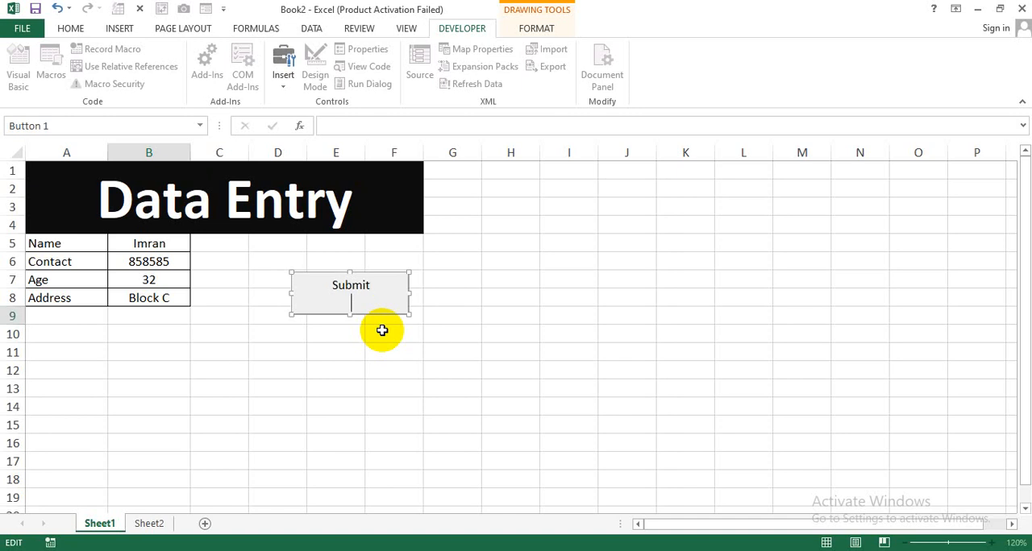
key(BackSpace)
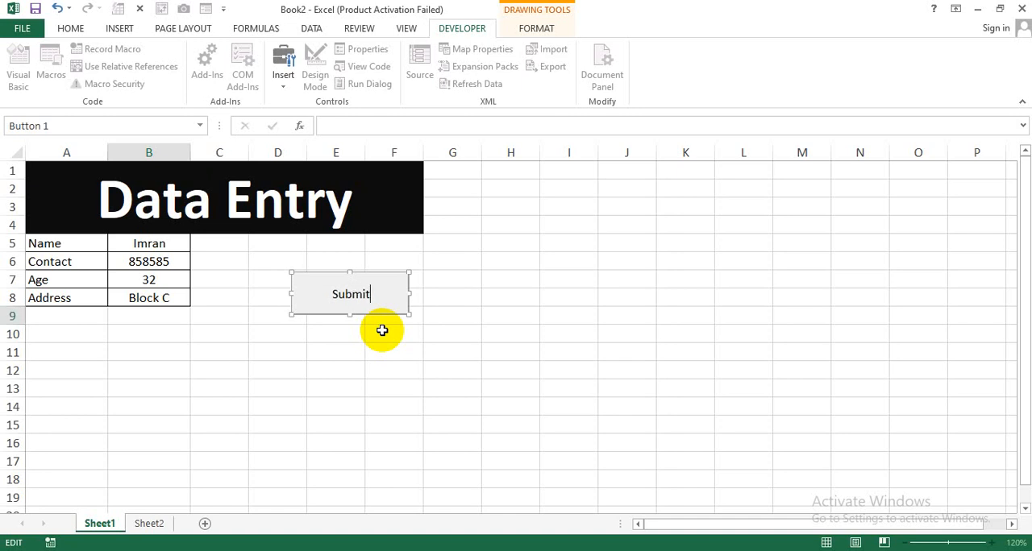
click(341, 367)
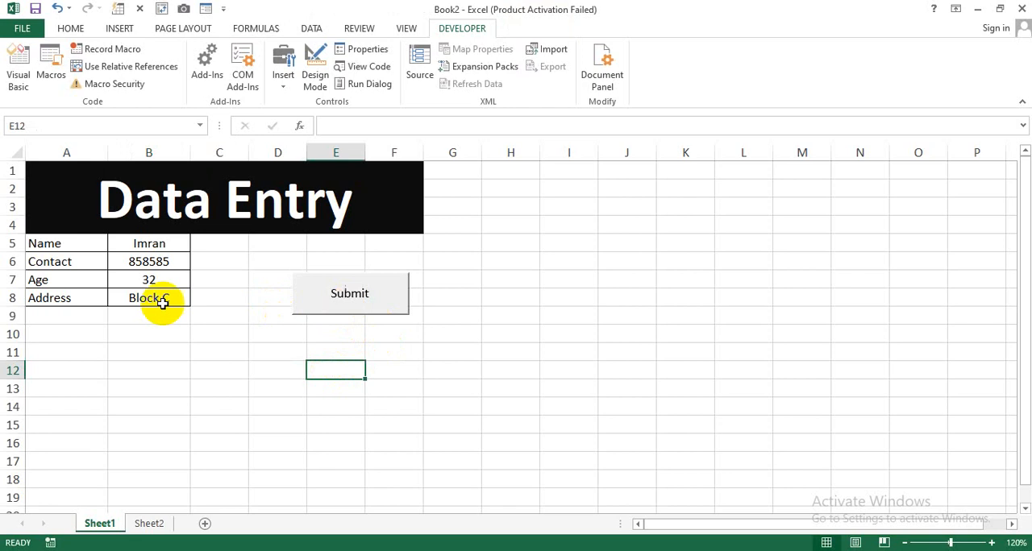
Submit the filled form with the new button, check the transferred record on Sheet2 and return to Sheet1
click(329, 311)
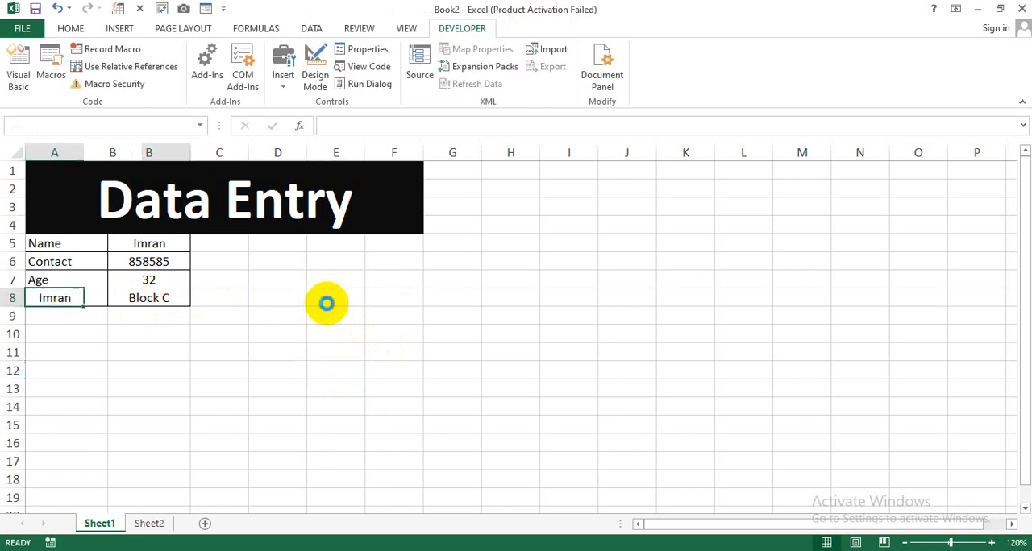
click(143, 526)
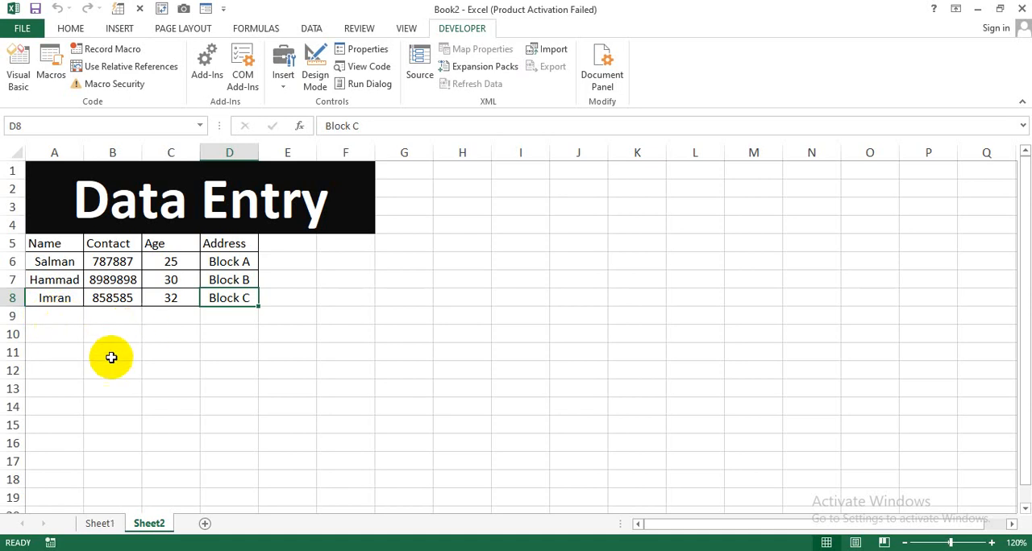
click(100, 524)
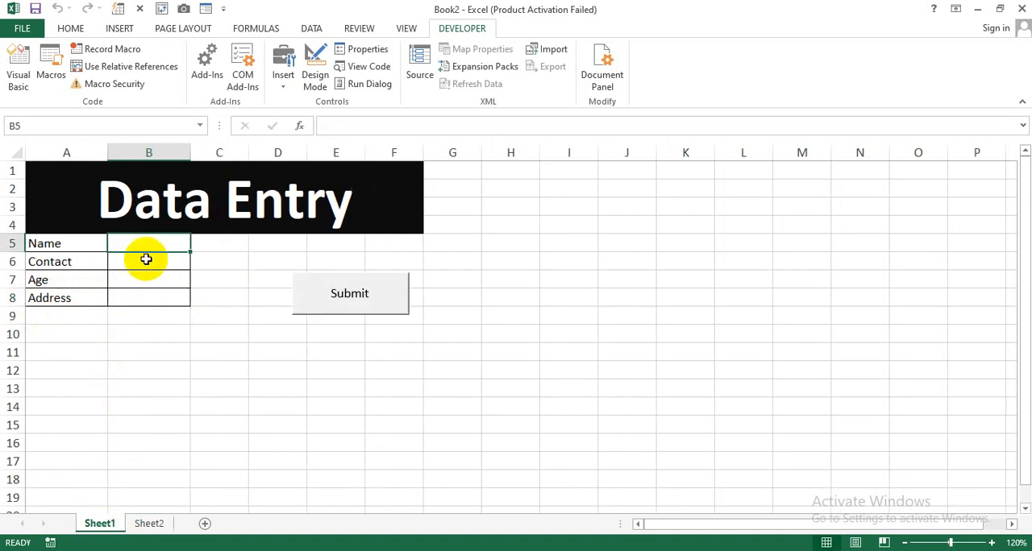